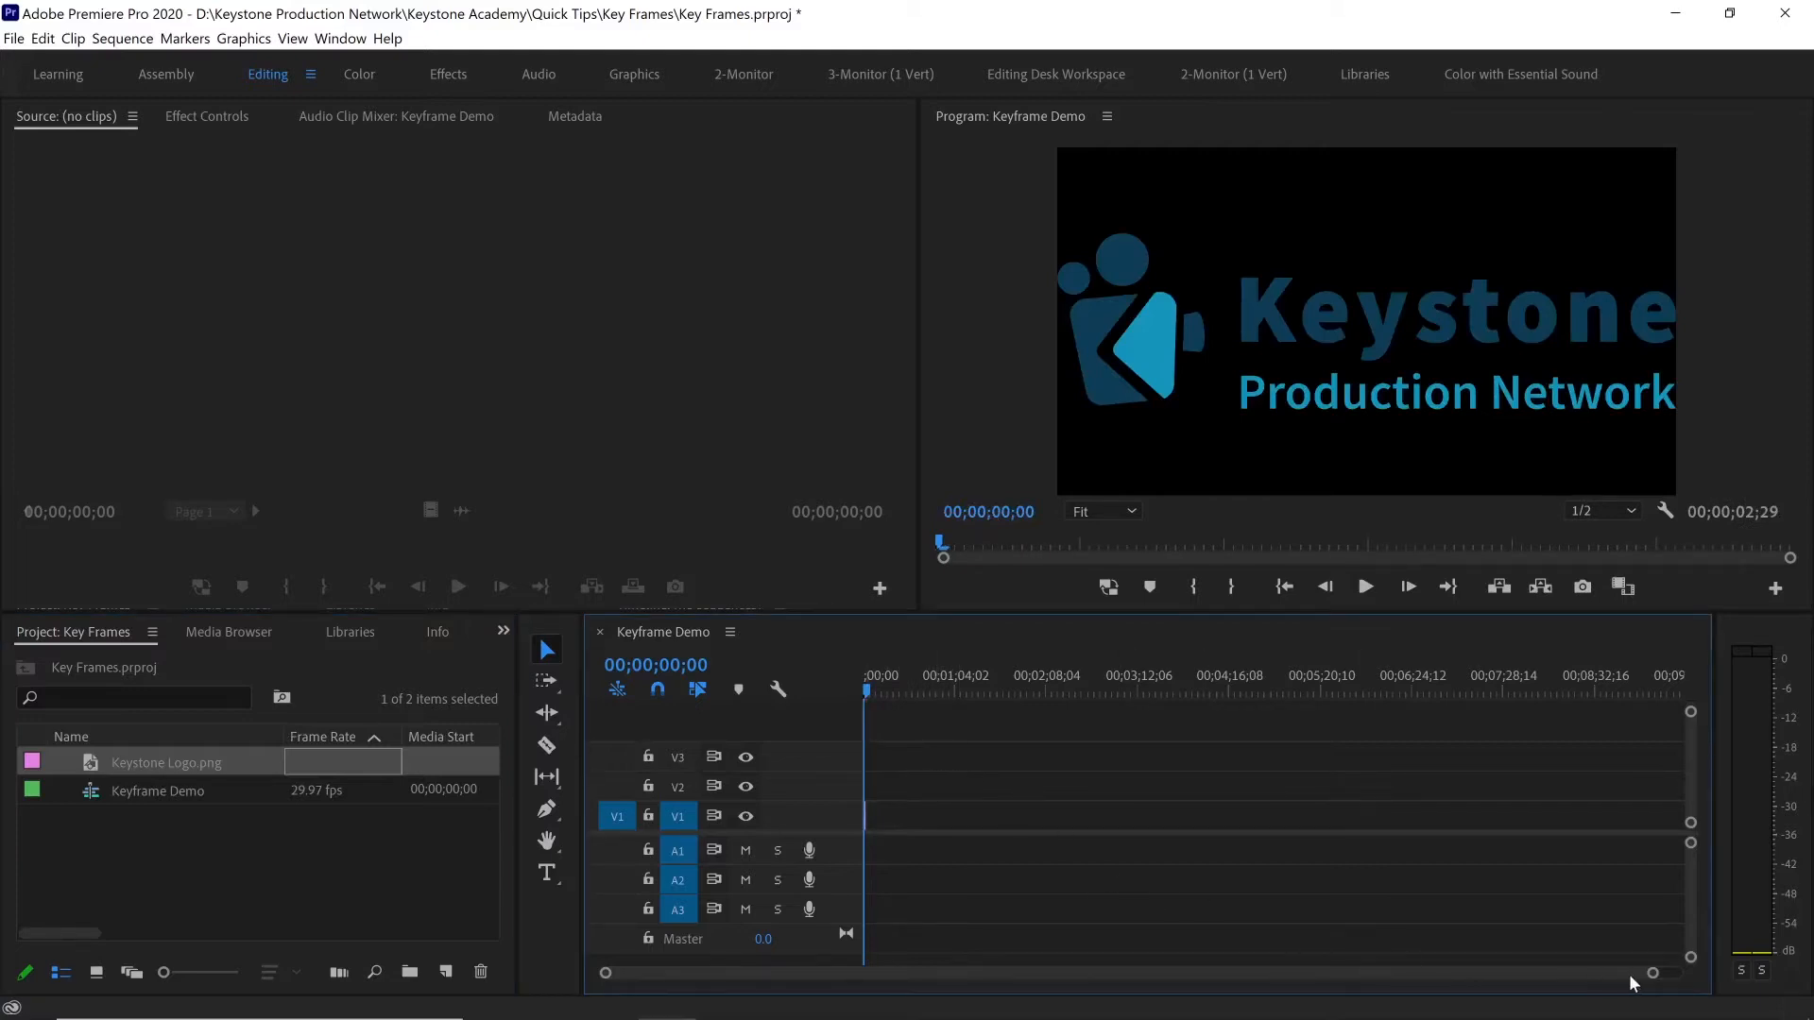
# Set the Keystone Logo.png clip's Scale to 50 and turn on Scale animation at the clip's start
pyautogui.moveTo(1652, 973); pyautogui.dragTo(1252, 997)
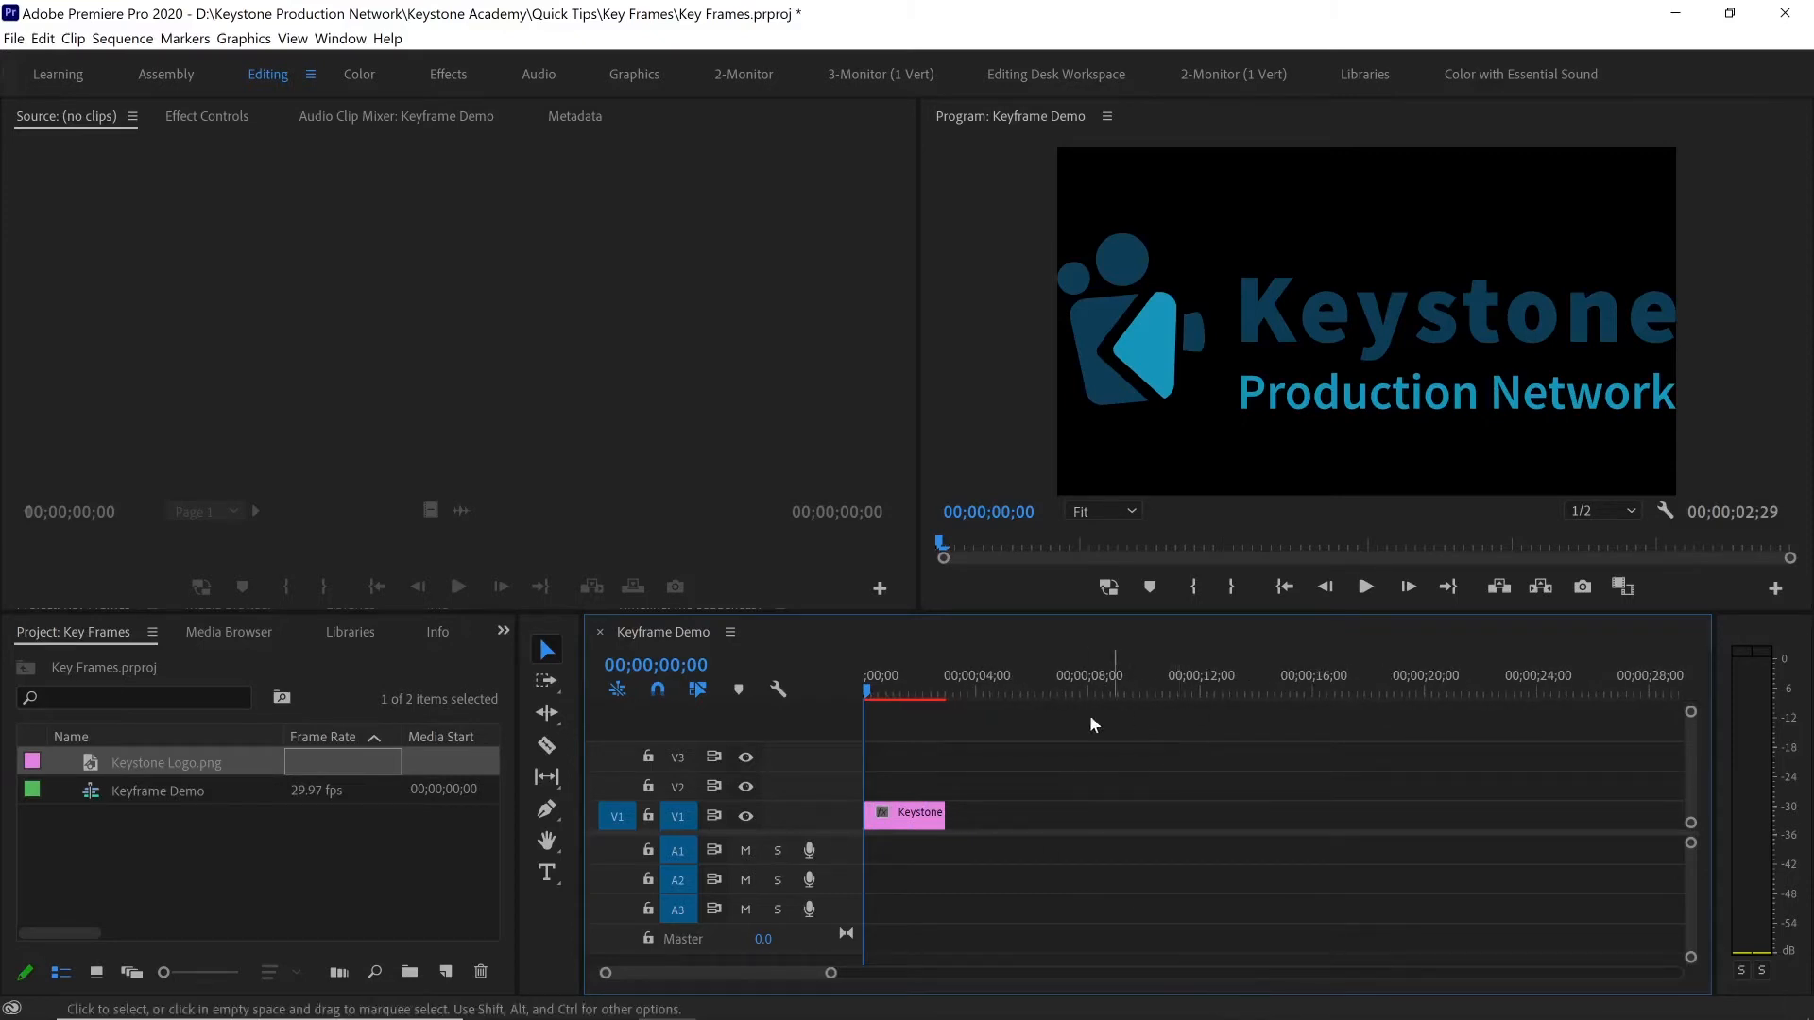
pyautogui.click(921, 822)
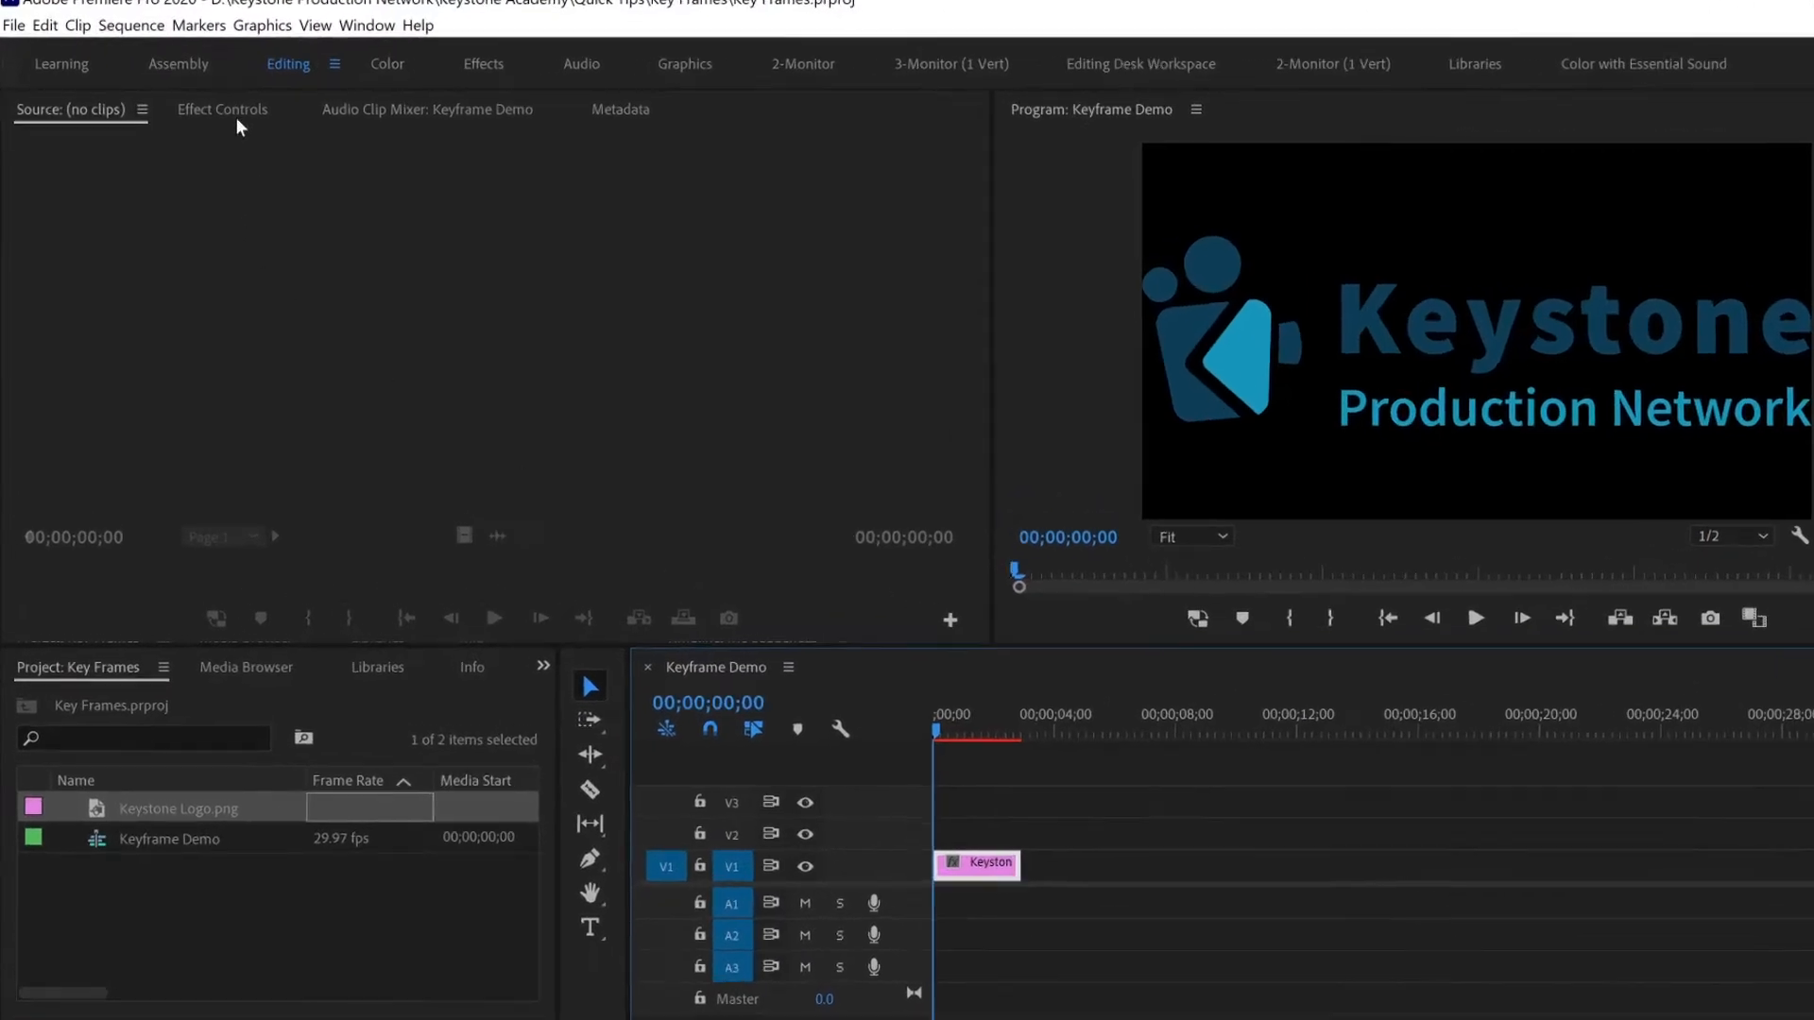
pyautogui.click(236, 113)
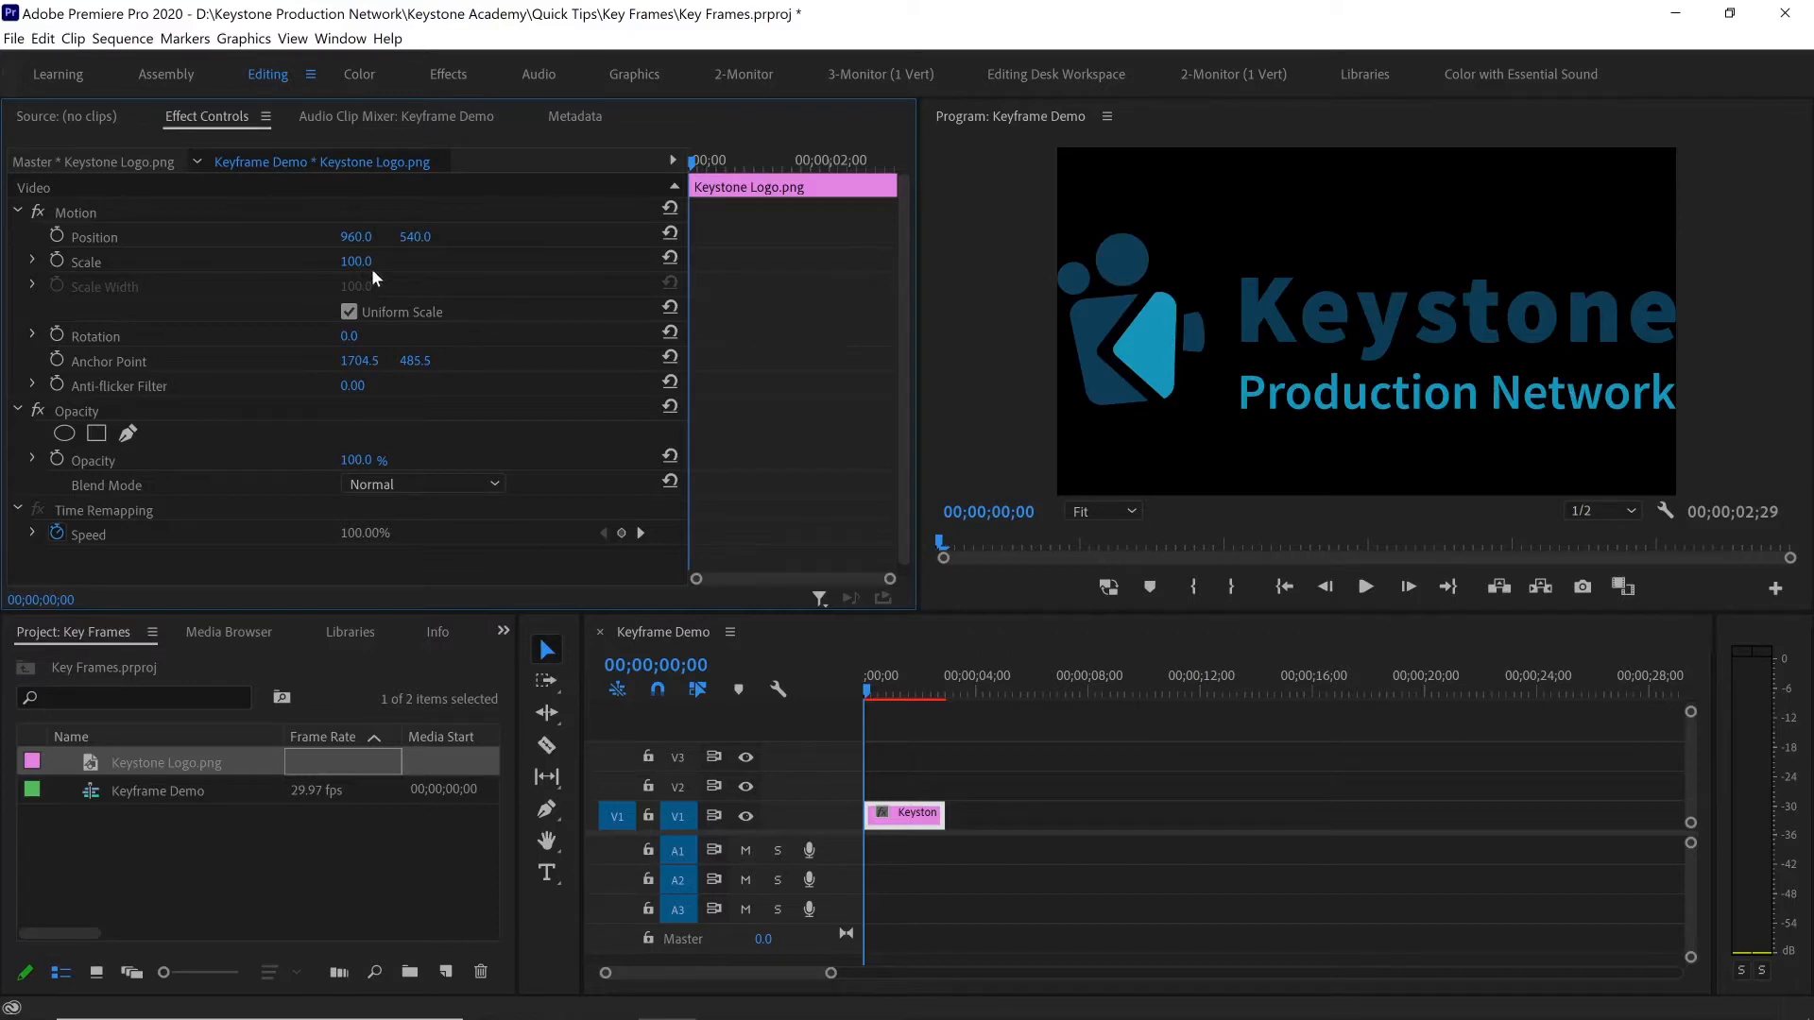
pyautogui.moveTo(364, 266); pyautogui.dragTo(318, 266)
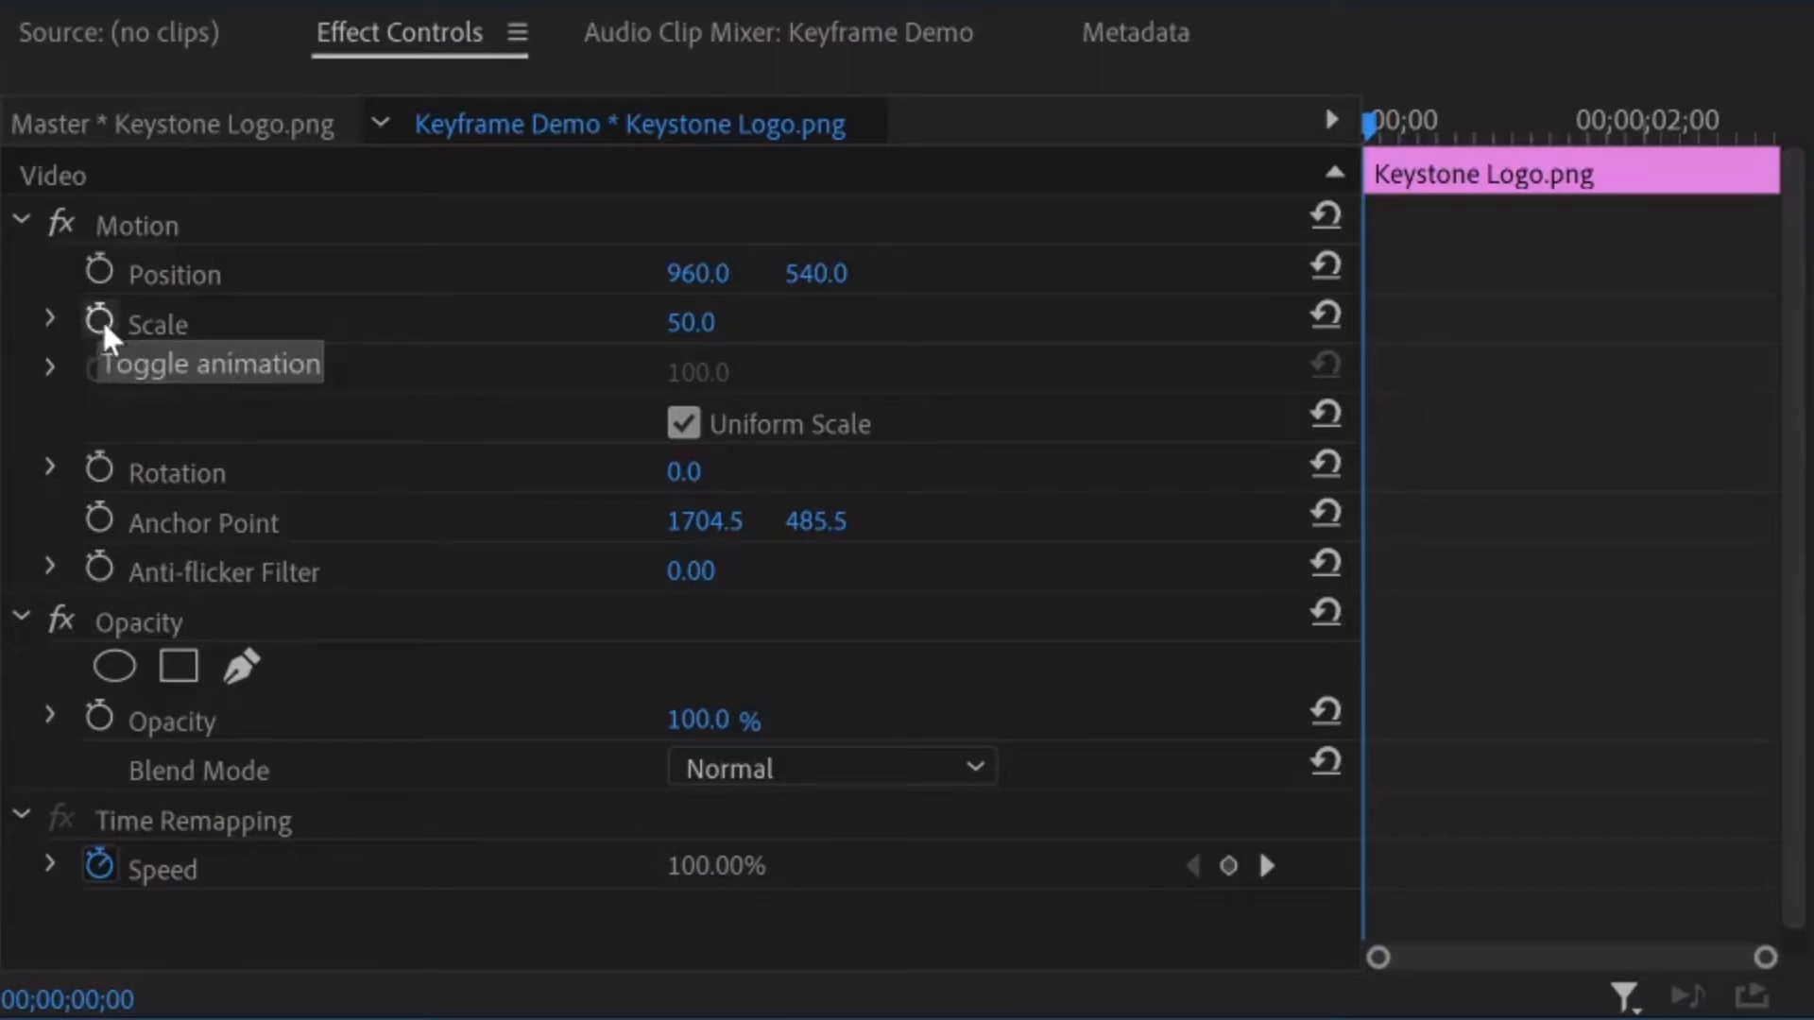
pyautogui.click(100, 319)
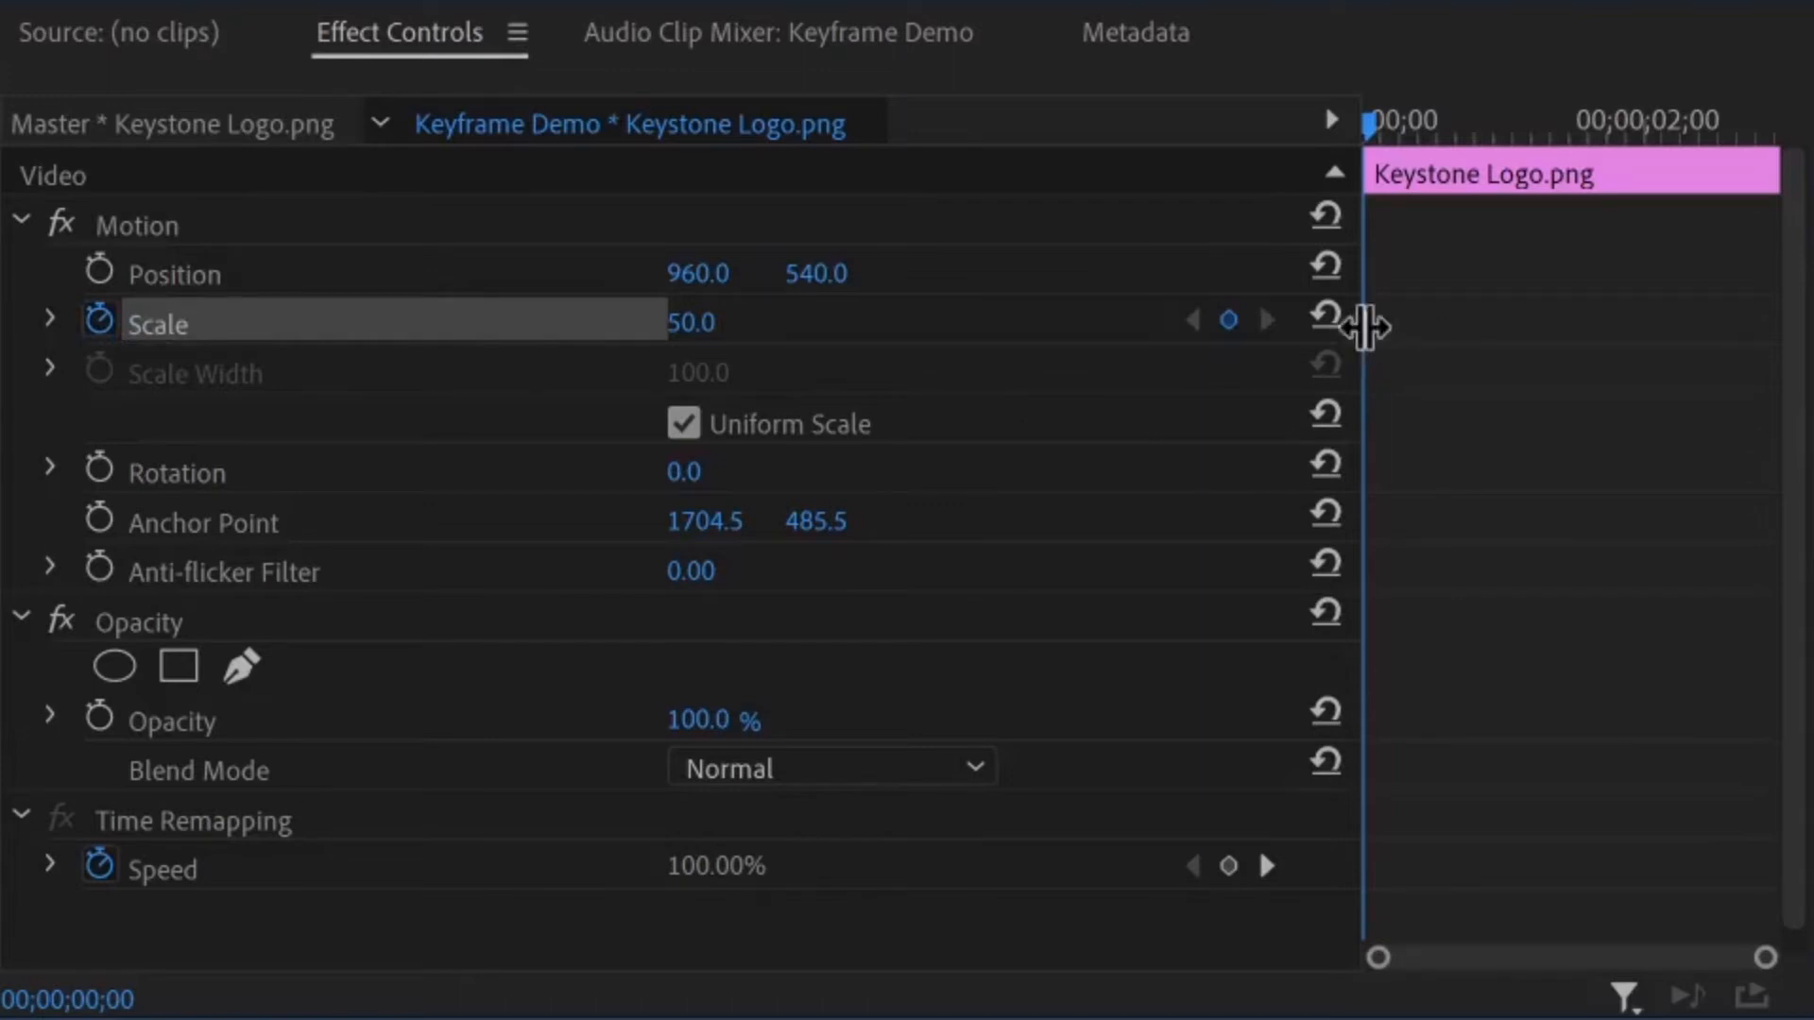
# Add a Scale keyframe of 55 to the logo clip at 00;00;01;12
pyautogui.moveTo(1375, 125); pyautogui.dragTo(1437, 123)
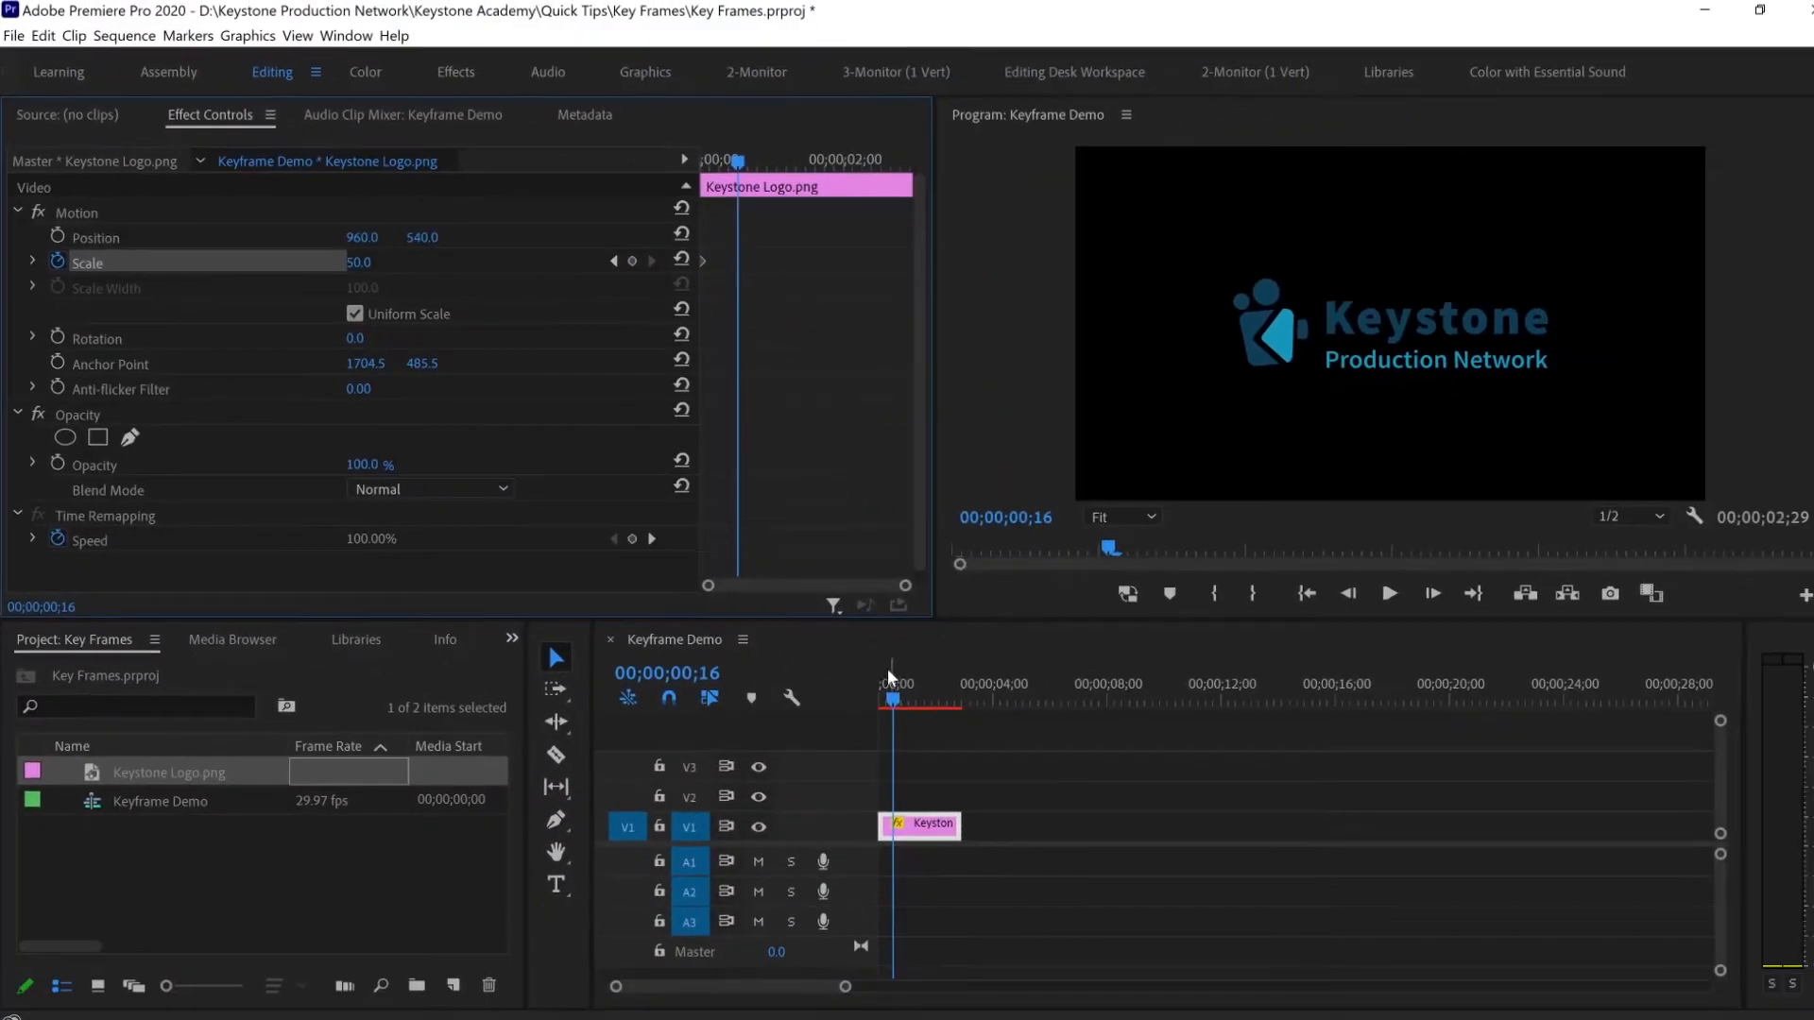
pyautogui.moveTo(894, 701); pyautogui.dragTo(904, 699)
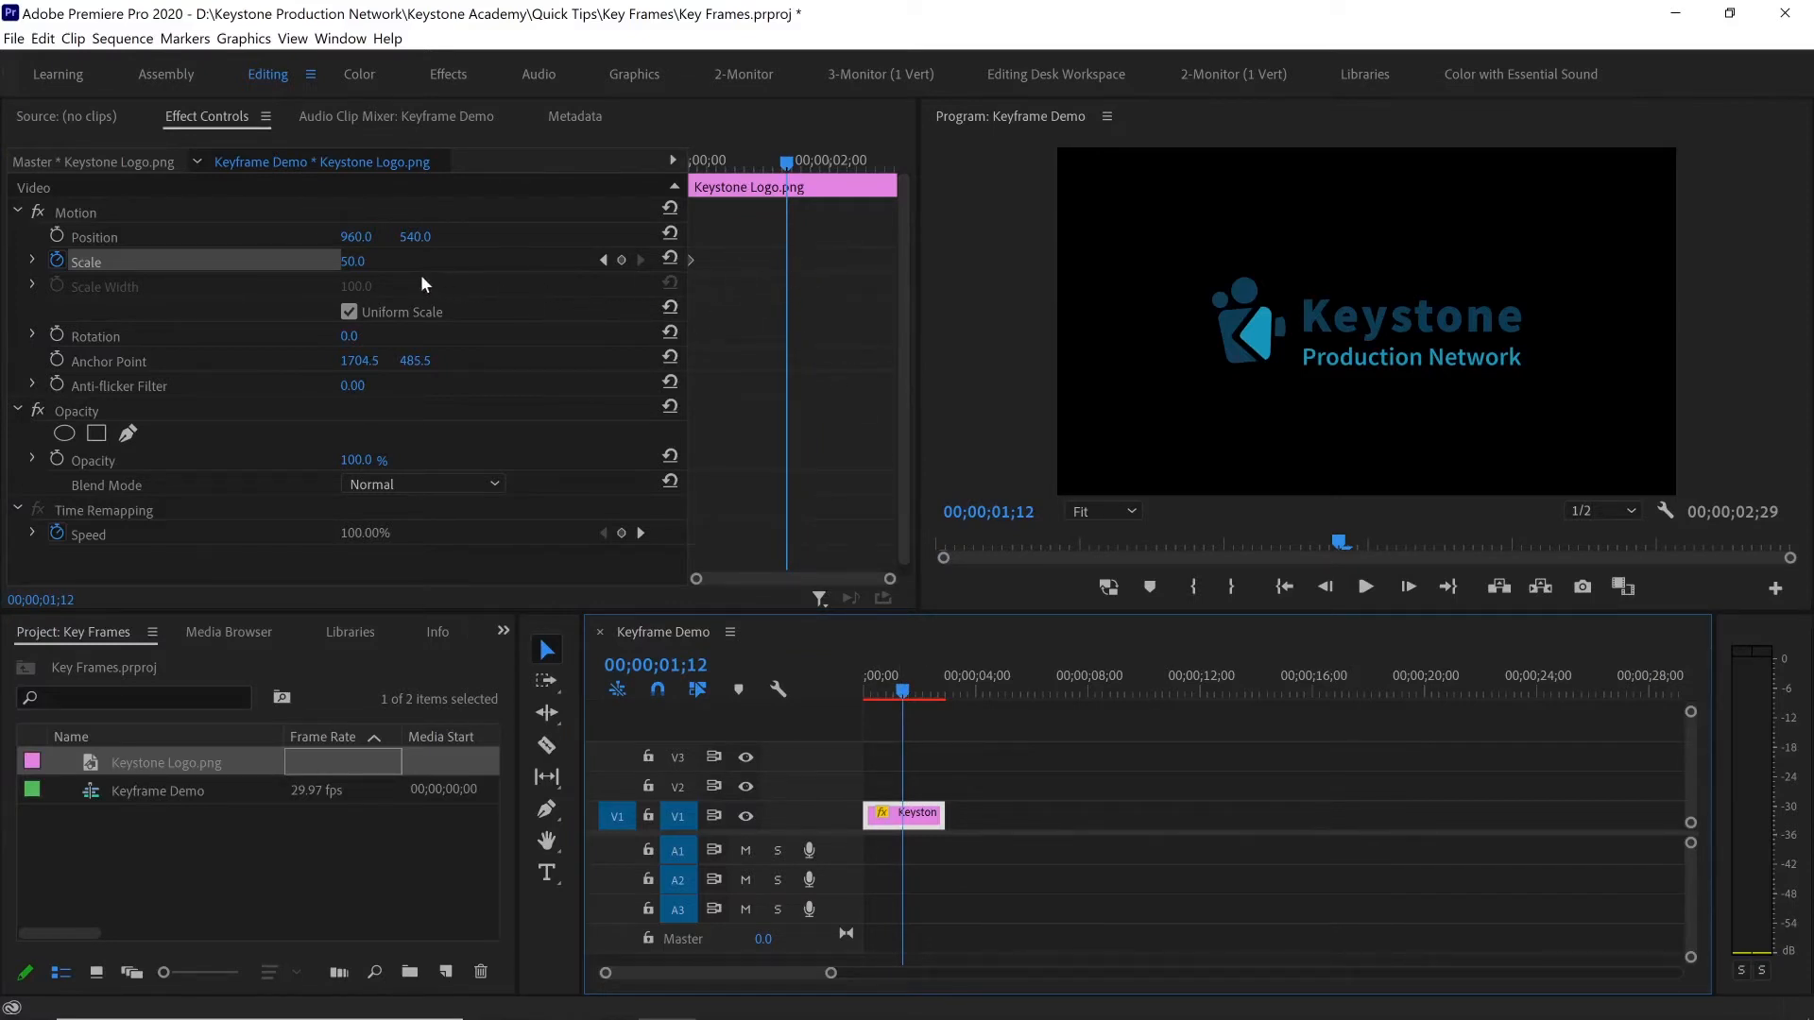
pyautogui.click(352, 271)
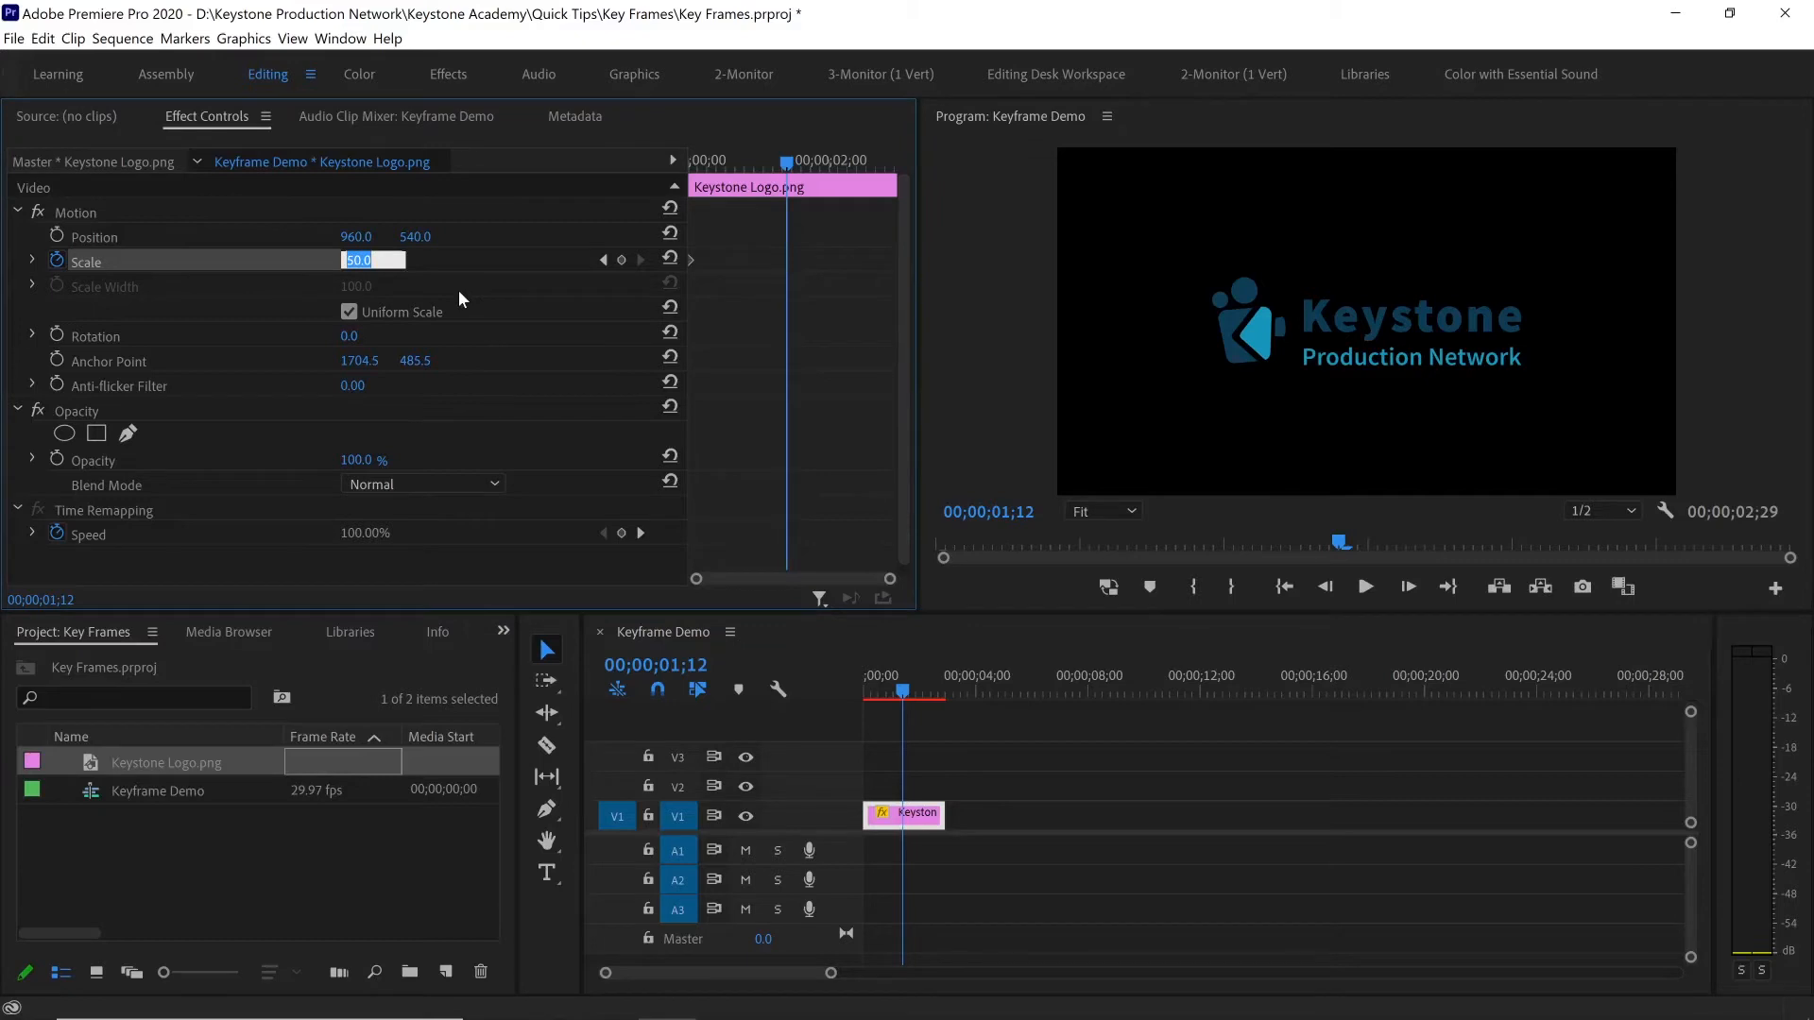
pyautogui.write('55')
pyautogui.press('Return')
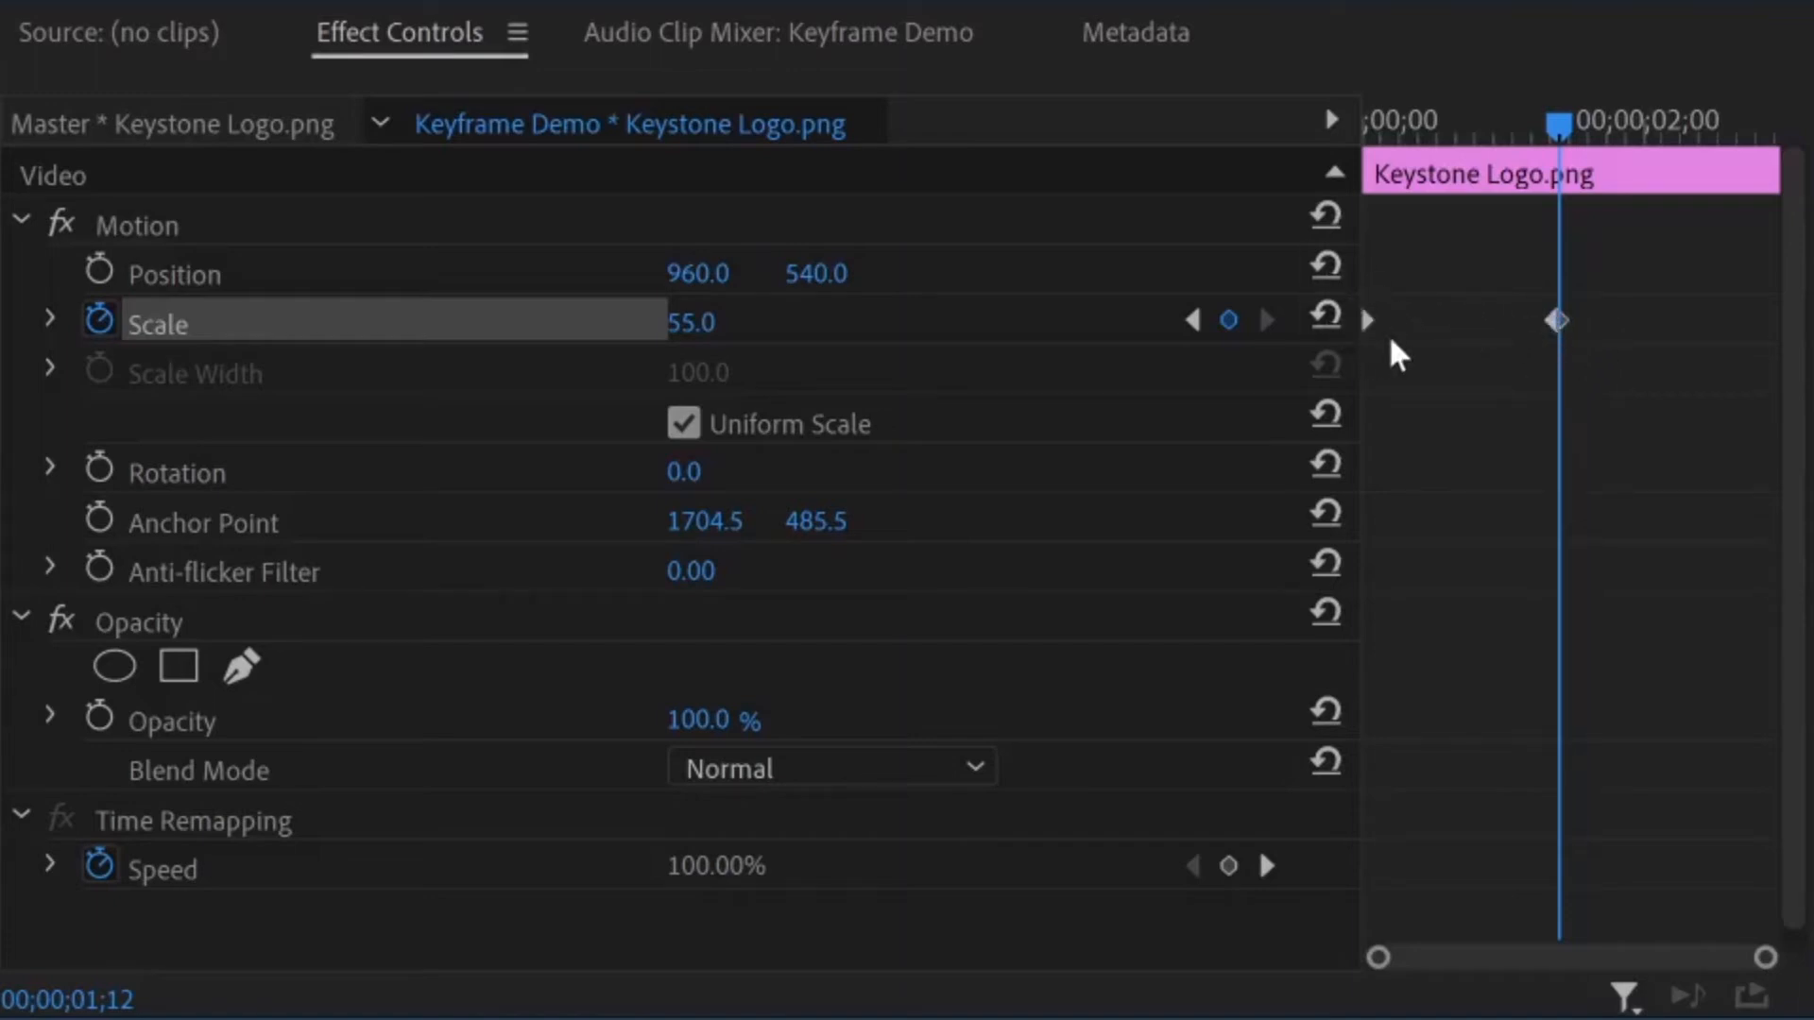
# Scrub between the two Scale keyframes and play the sequence from the start to preview the logo's growth
pyautogui.click(1375, 132)
pyautogui.moveTo(1381, 134); pyautogui.dragTo(1565, 155)
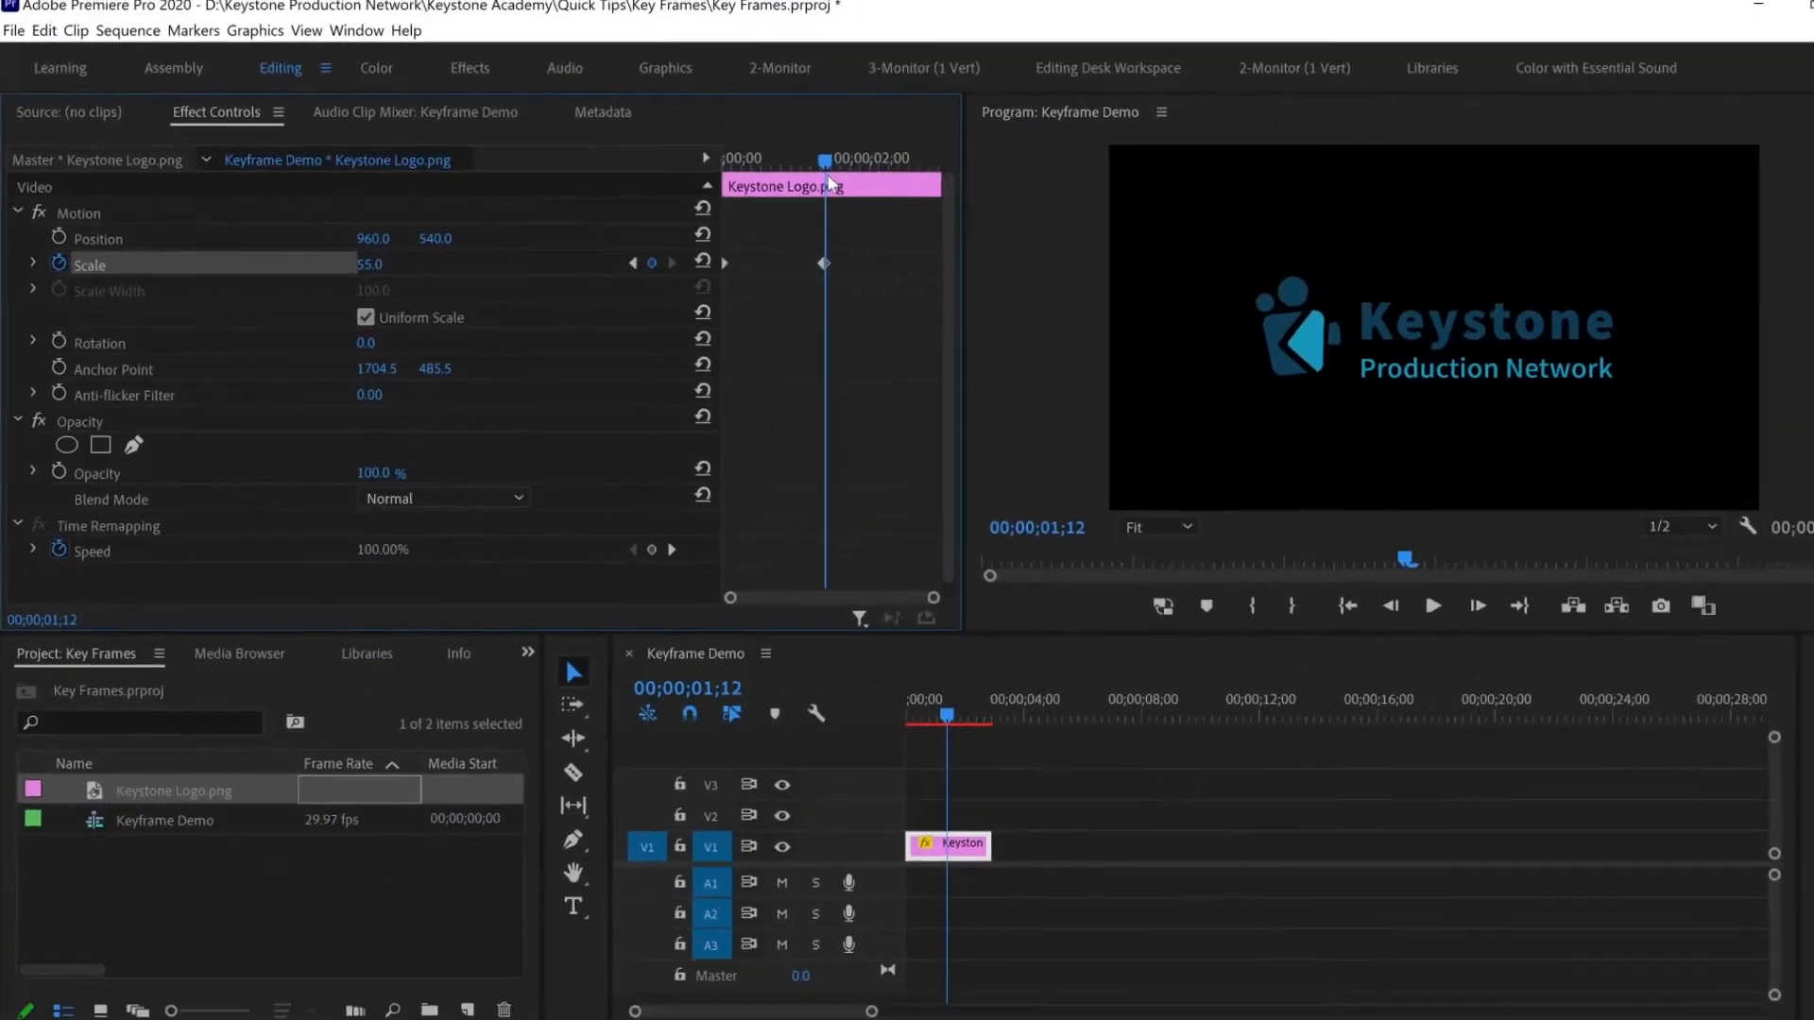
pyautogui.press('Home')
pyautogui.press('space')
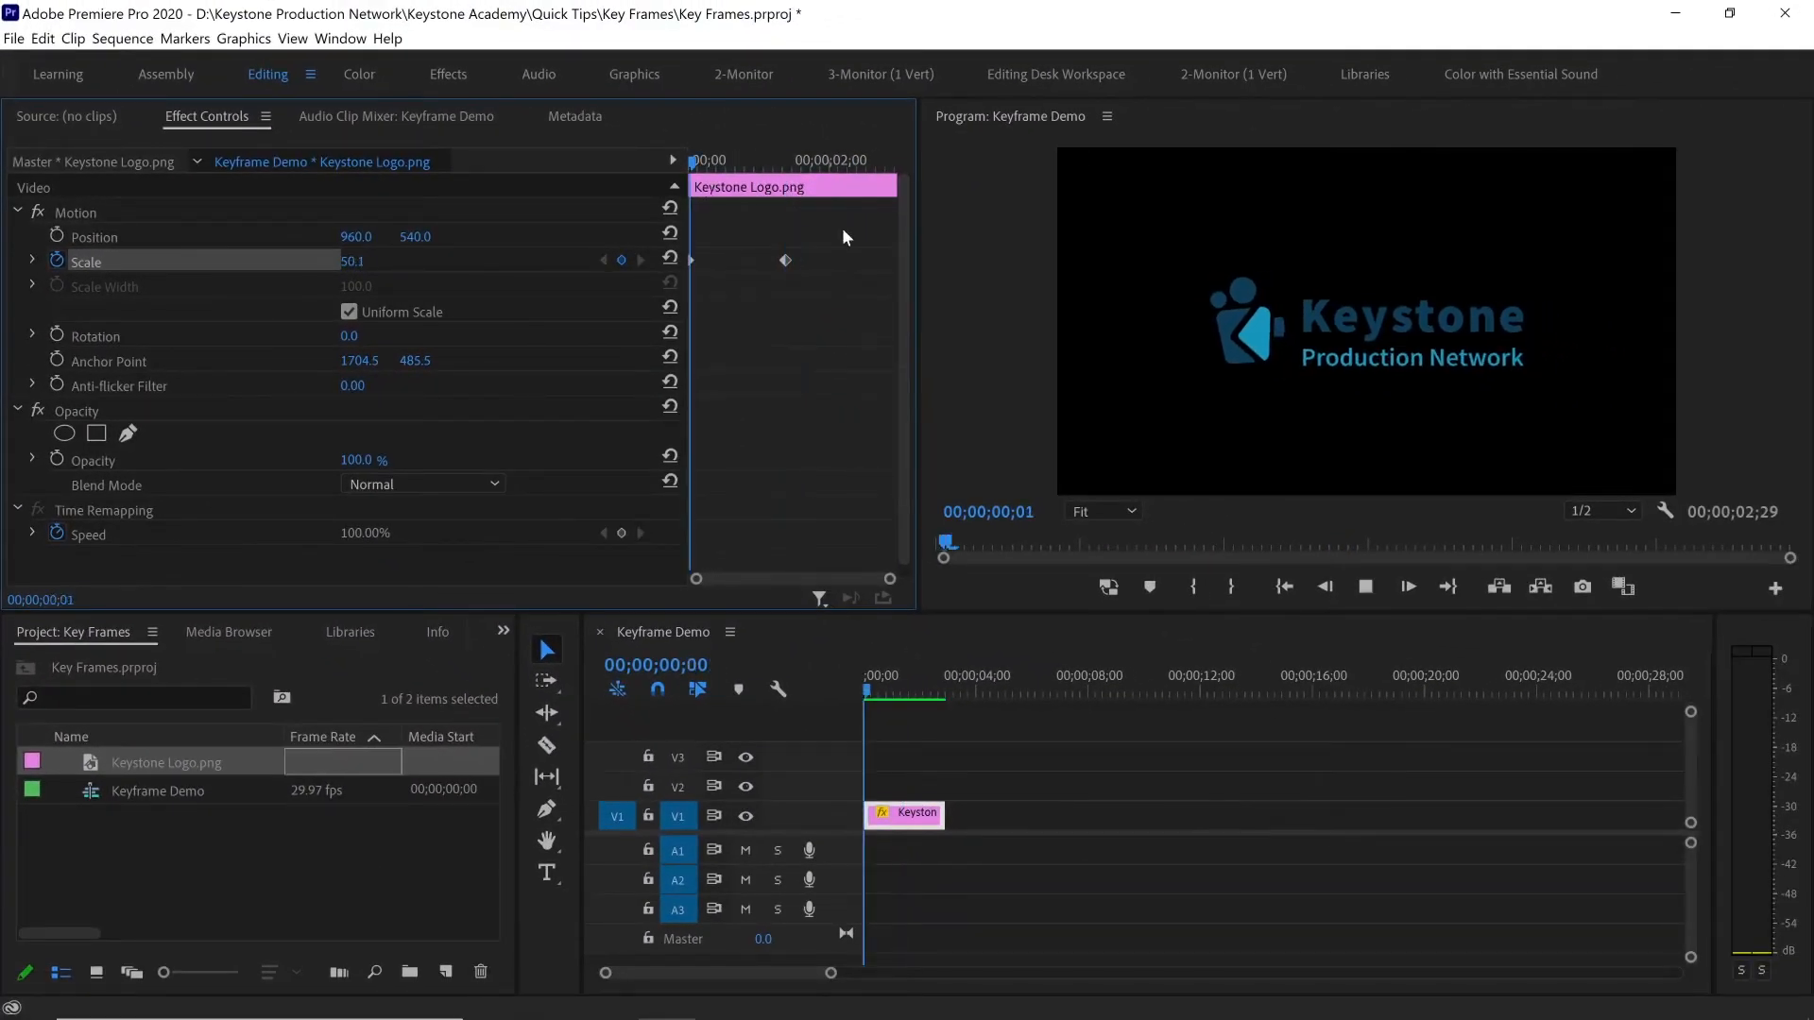
pyautogui.press('space')
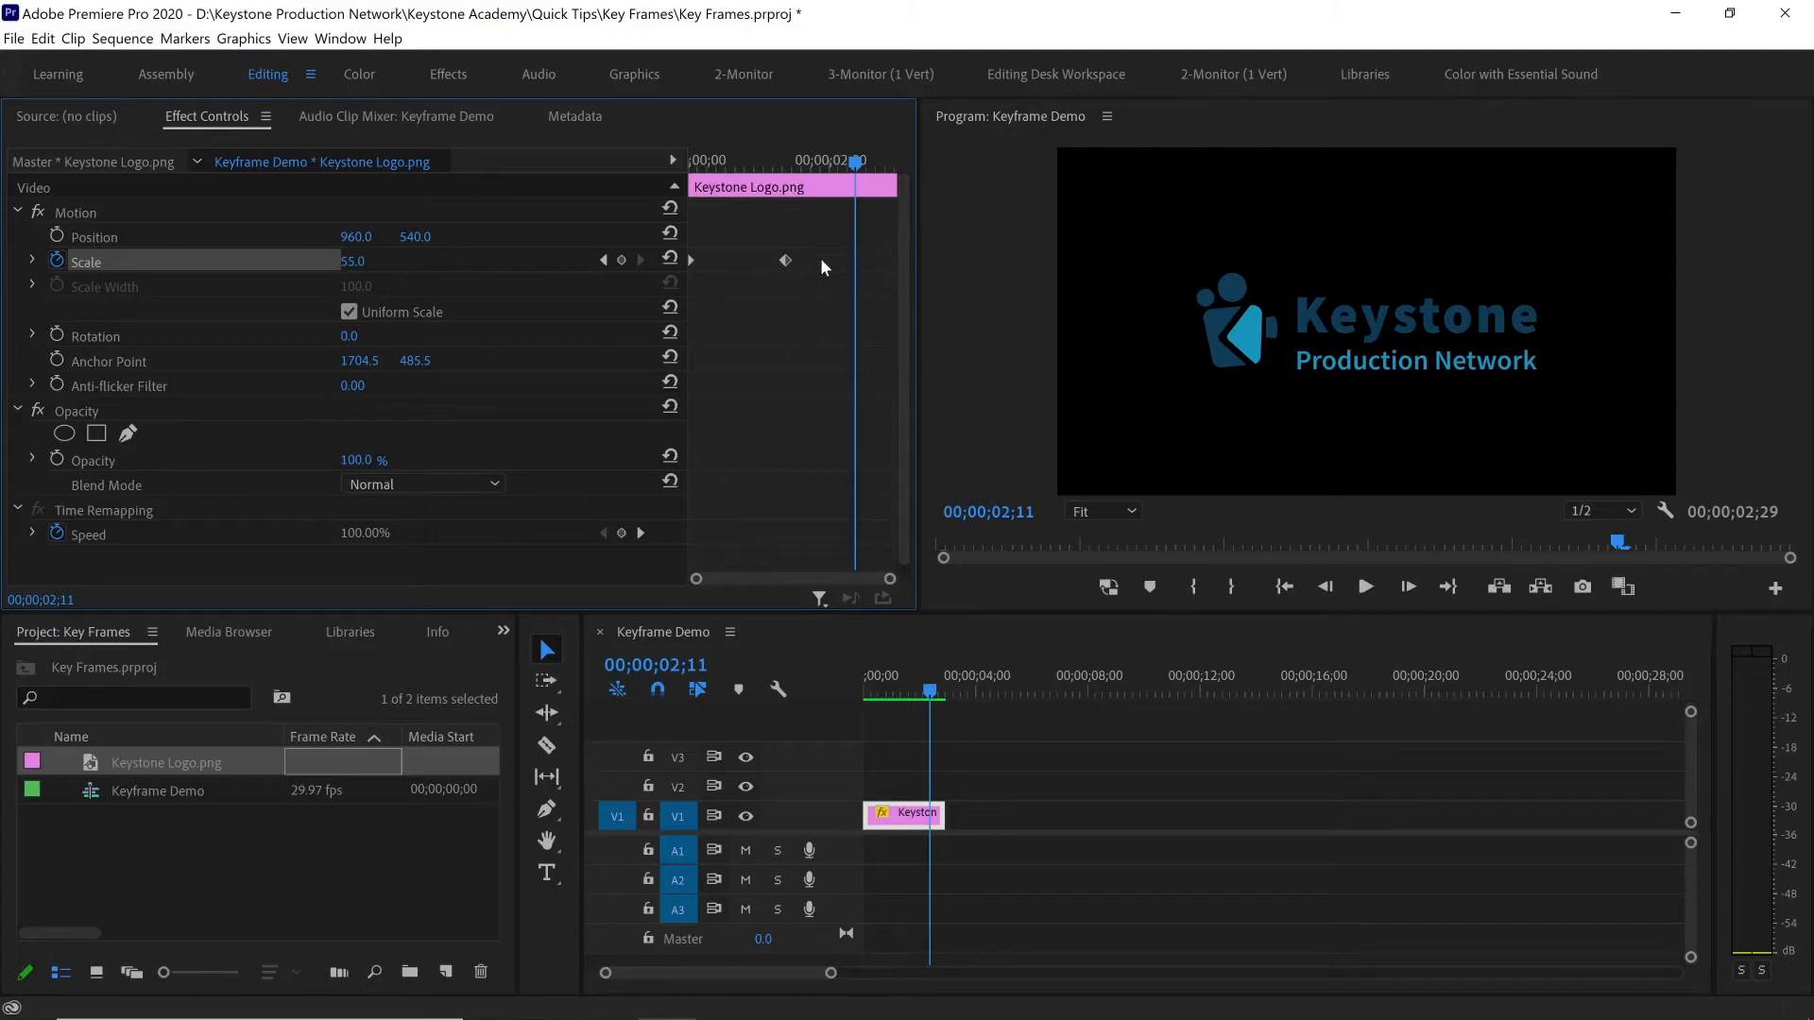
# Extend the logo clip's end to 00;00;06;07 in the sequence and keep the clip selected
pyautogui.moveTo(946, 816); pyautogui.dragTo(1037, 799)
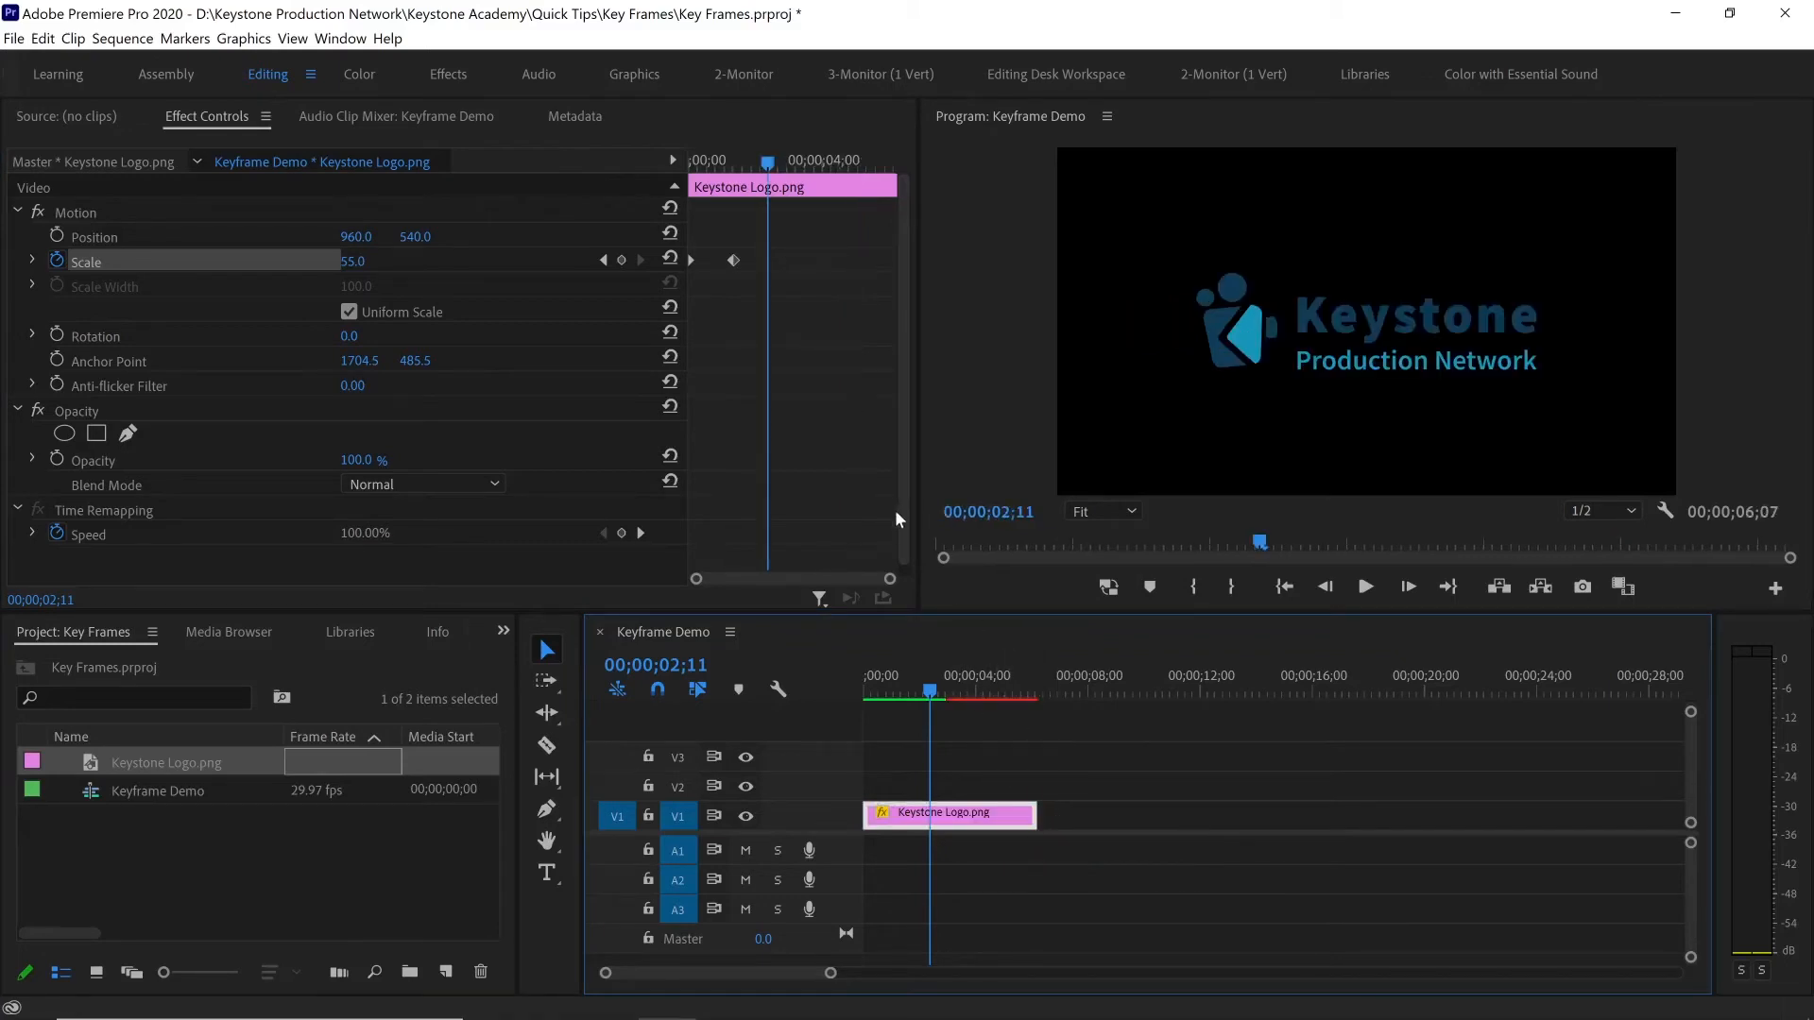
pyautogui.click(1034, 761)
pyautogui.click(994, 811)
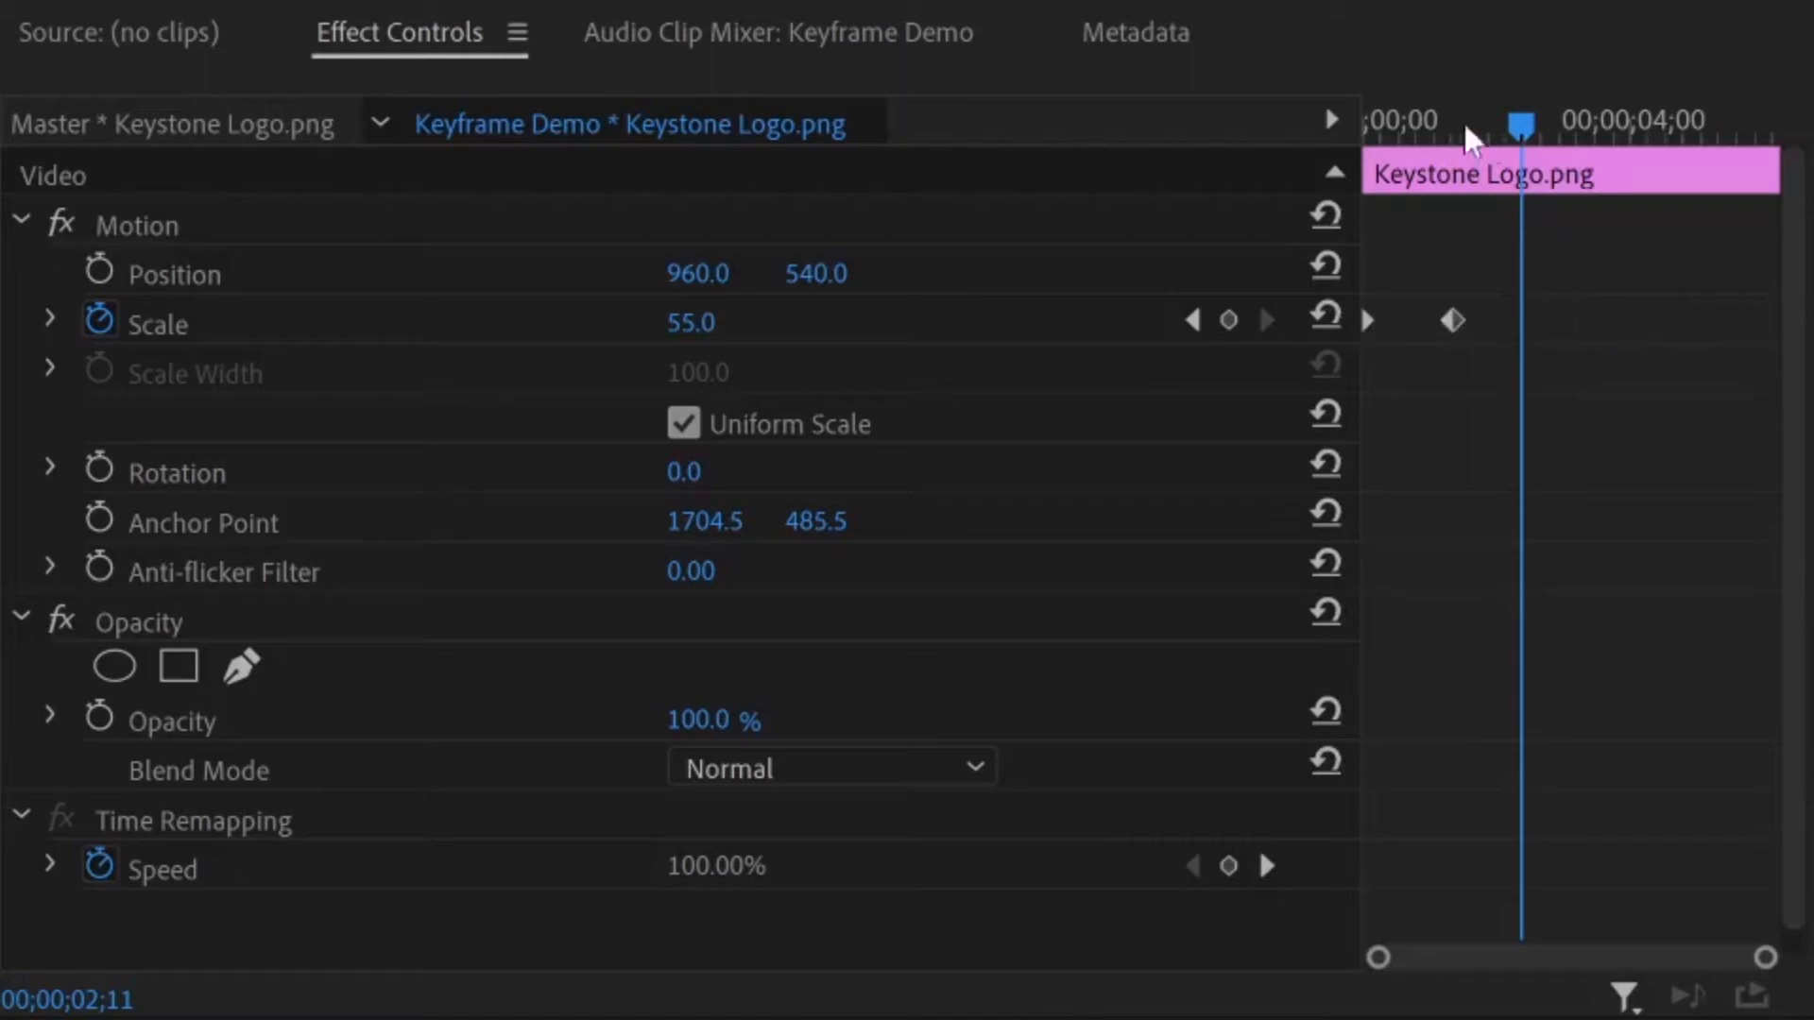
# Paste a copy of the second Scale keyframe at 00;00;02;23 and delete the copy
pyautogui.moveTo(1515, 132); pyautogui.dragTo(1543, 134)
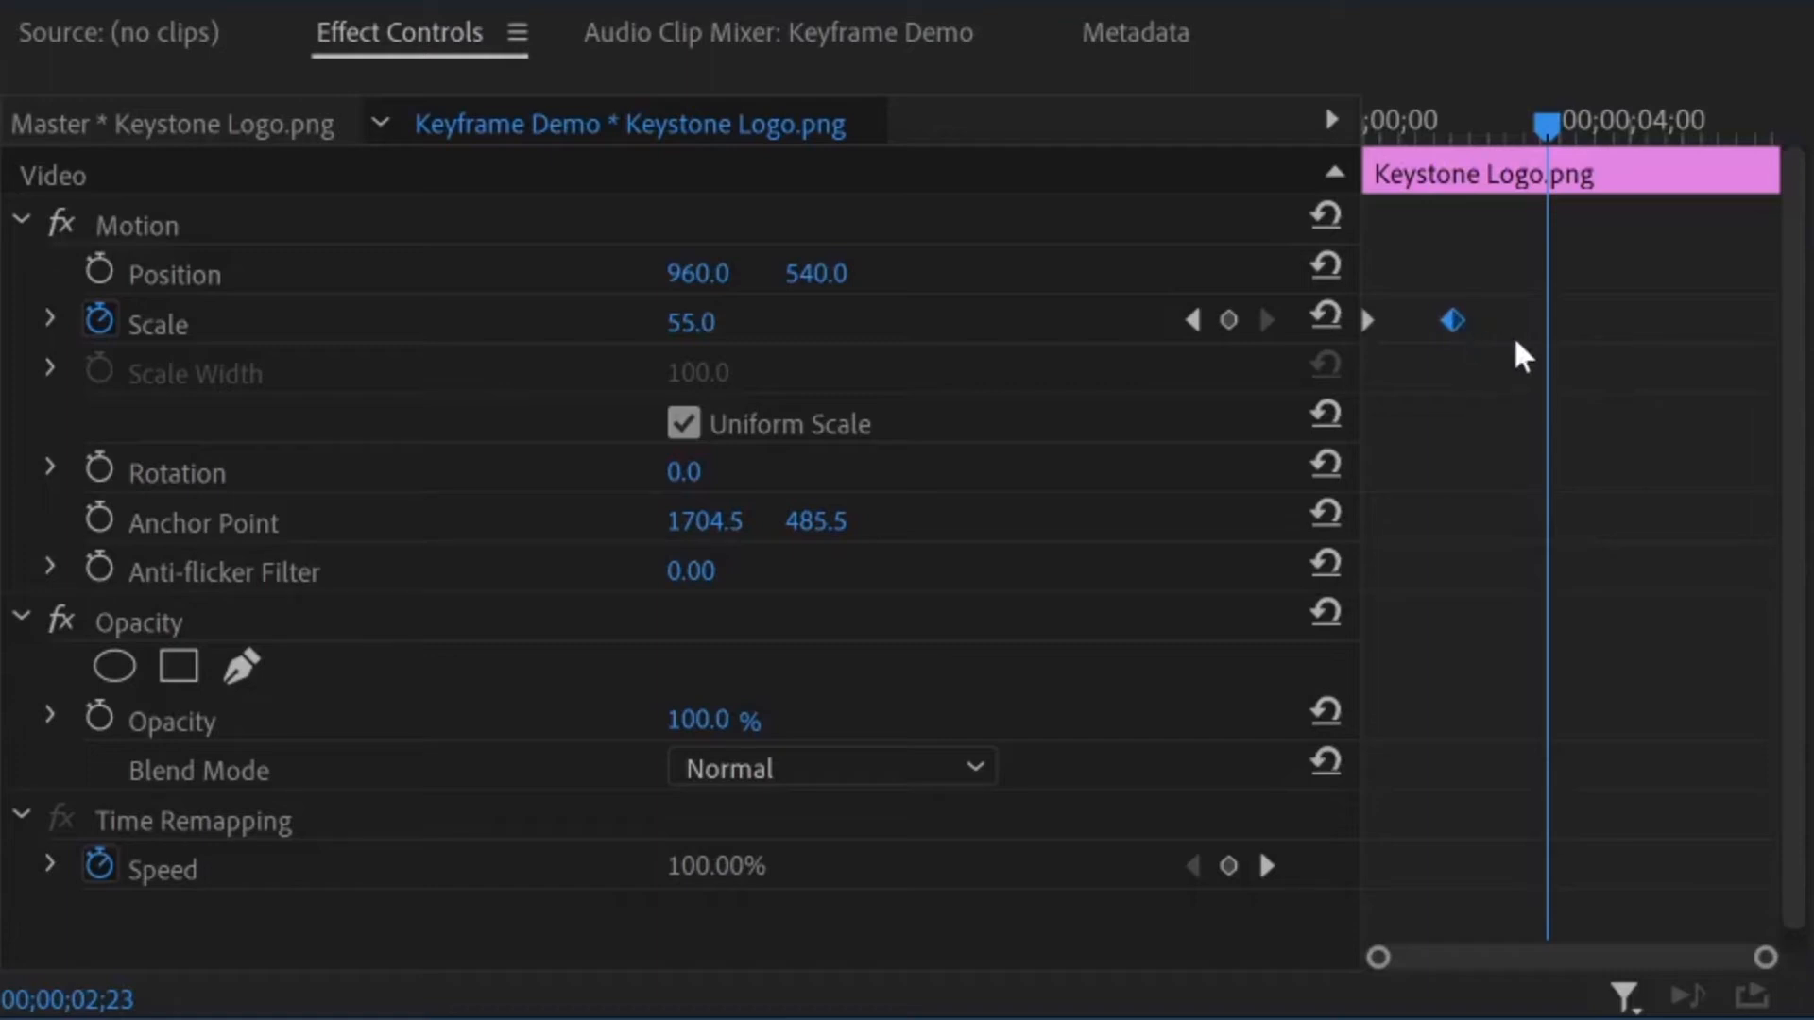
pyautogui.hotkey('ctrl', 'v')
pyautogui.click(1547, 321)
pyautogui.press('Delete')
# Add a Scale keyframe at 00;00;02;13 that holds the scale at 55
pyautogui.moveTo(1476, 133); pyautogui.dragTo(1532, 133)
pyautogui.moveTo(1400, 127); pyautogui.dragTo(1527, 162)
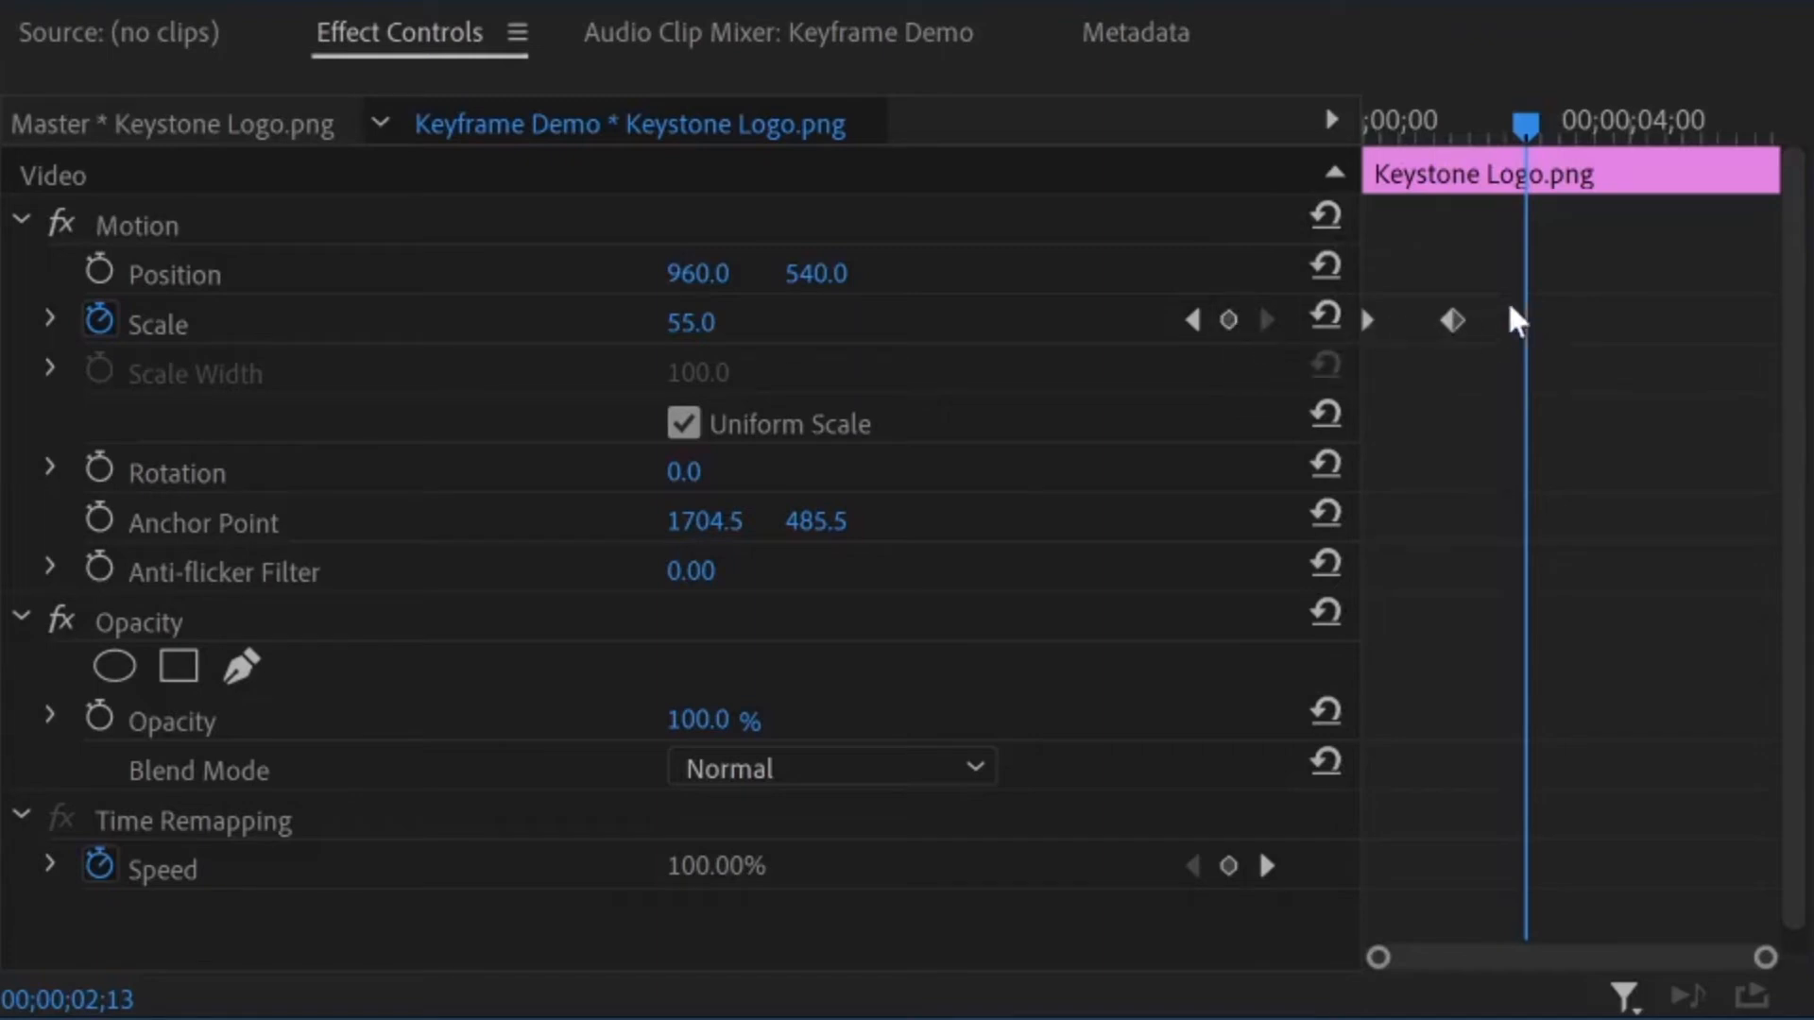
pyautogui.click(1228, 320)
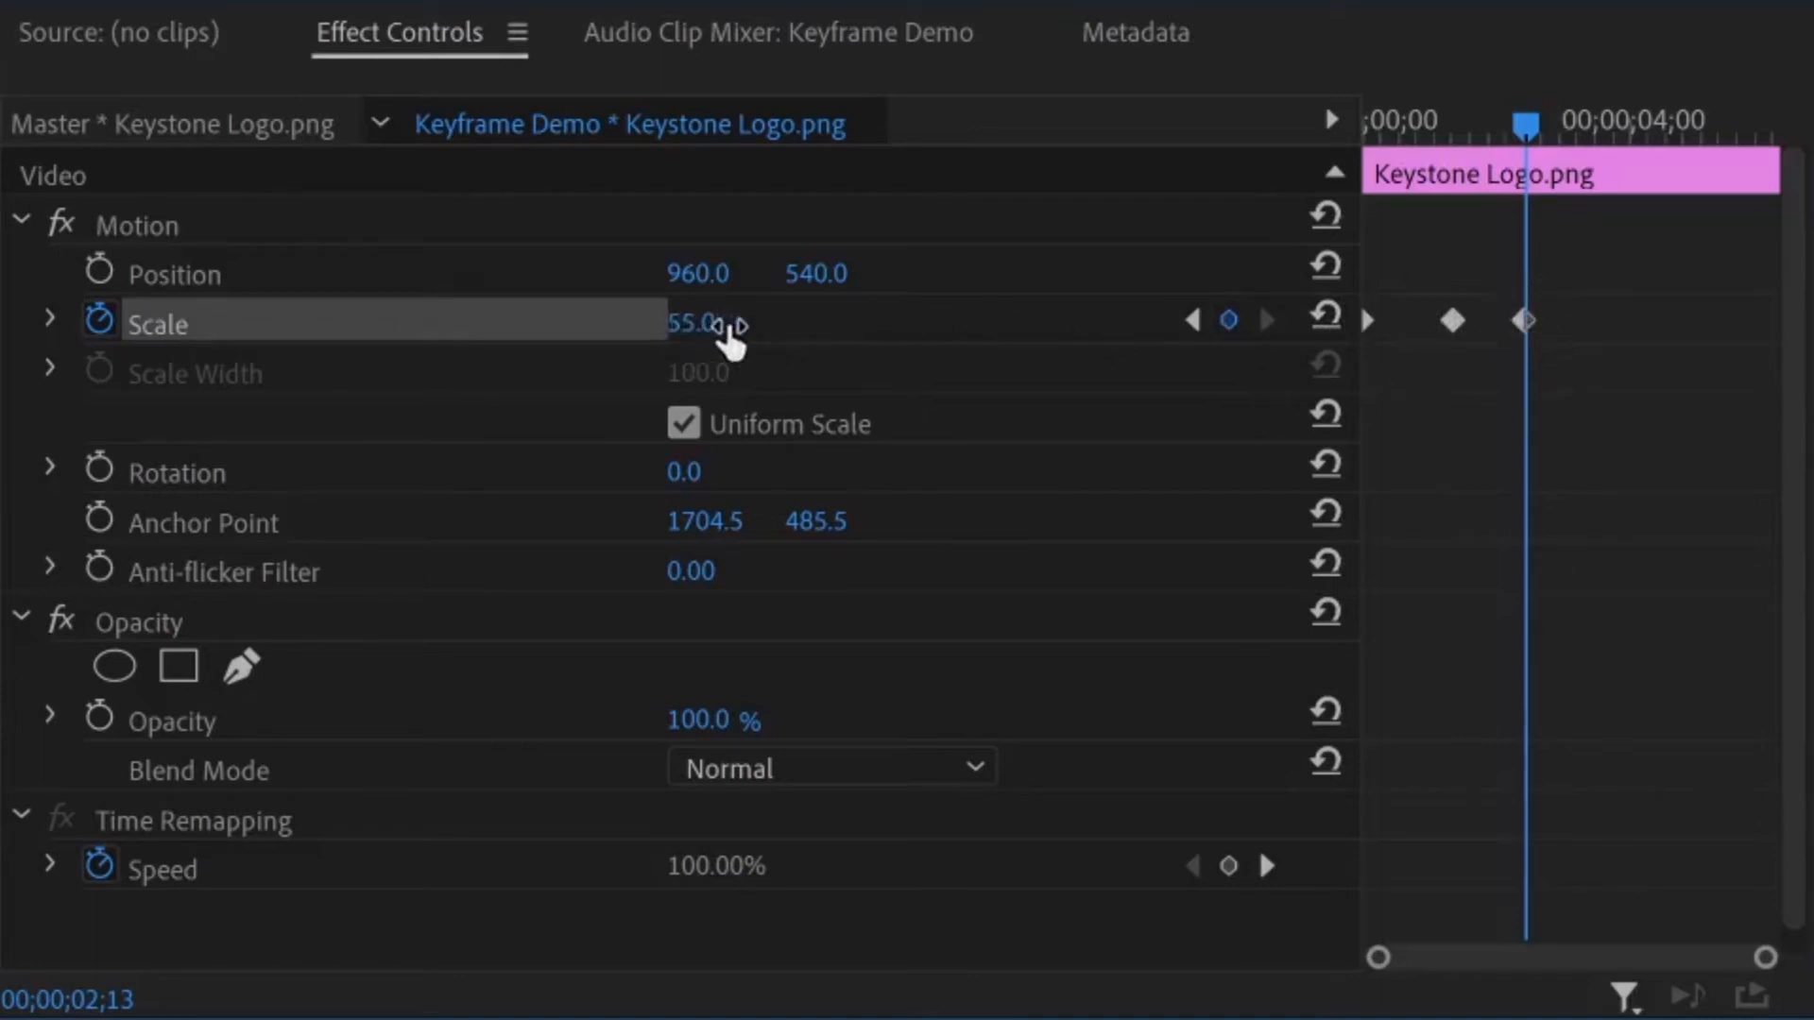
# Add a Scale keyframe of 50 to the logo clip at 00;00;03;28
pyautogui.moveTo(1531, 119); pyautogui.dragTo(1634, 139)
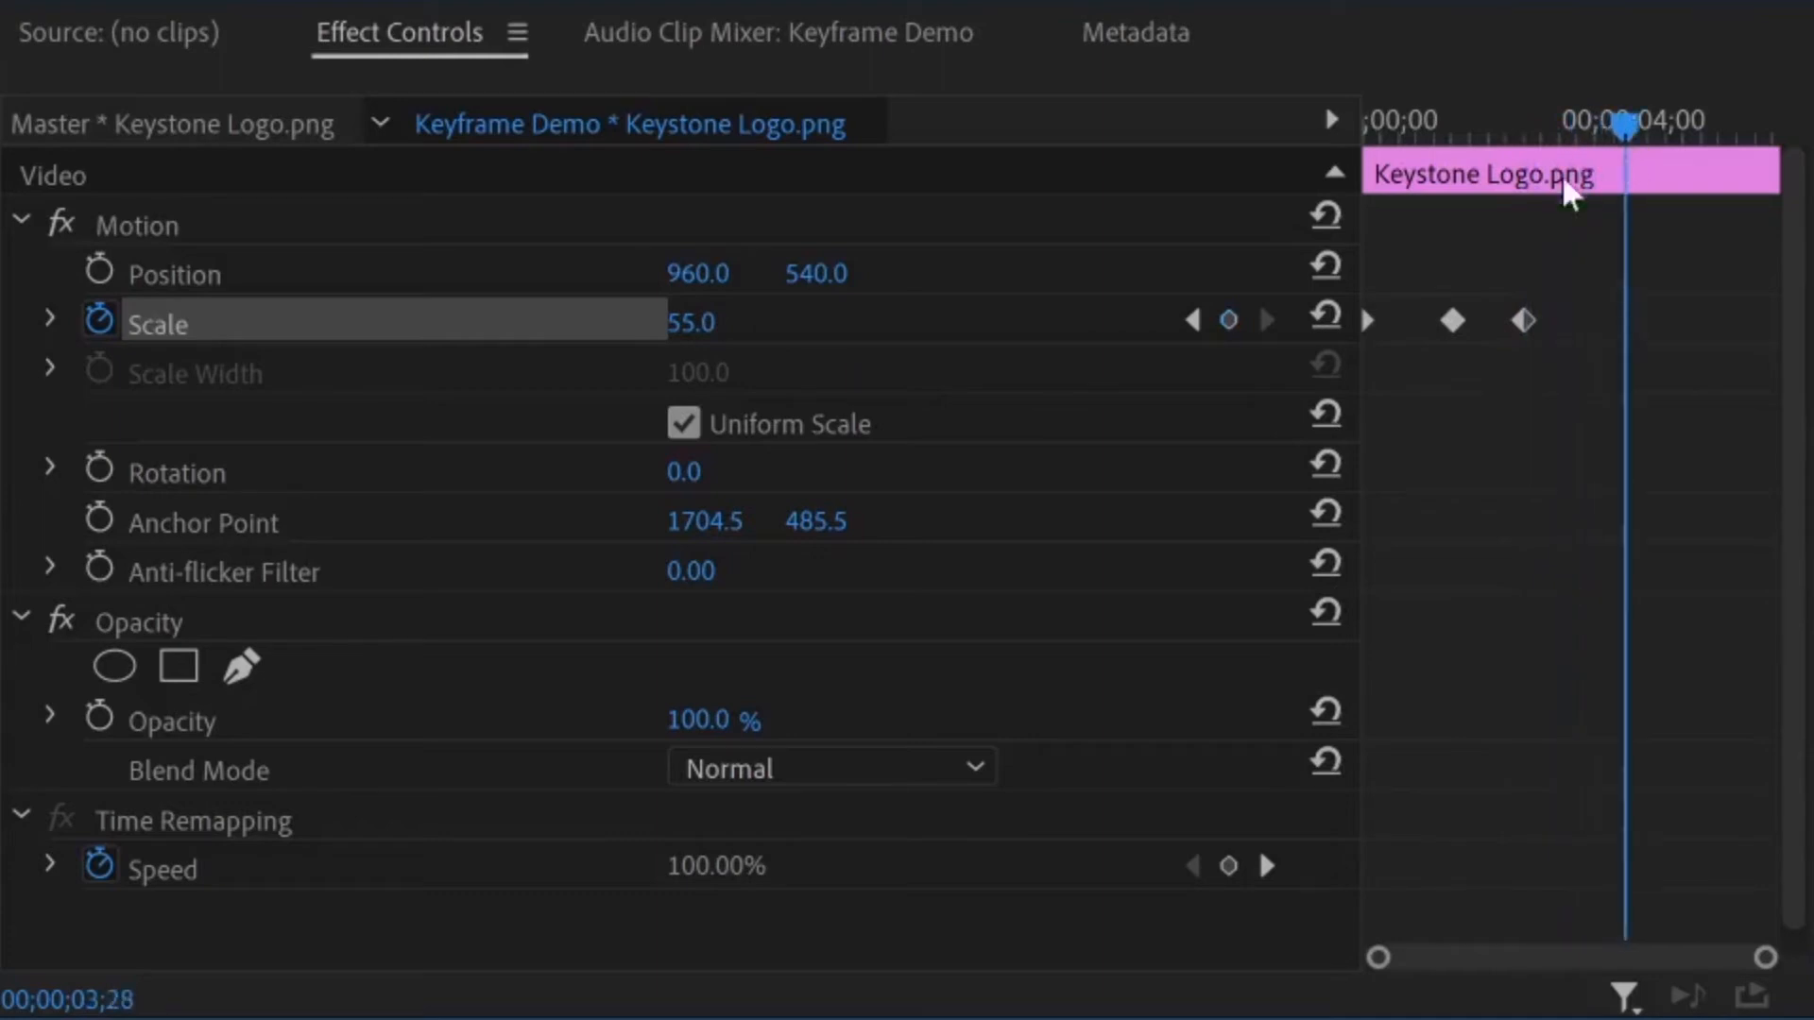
pyautogui.click(707, 326)
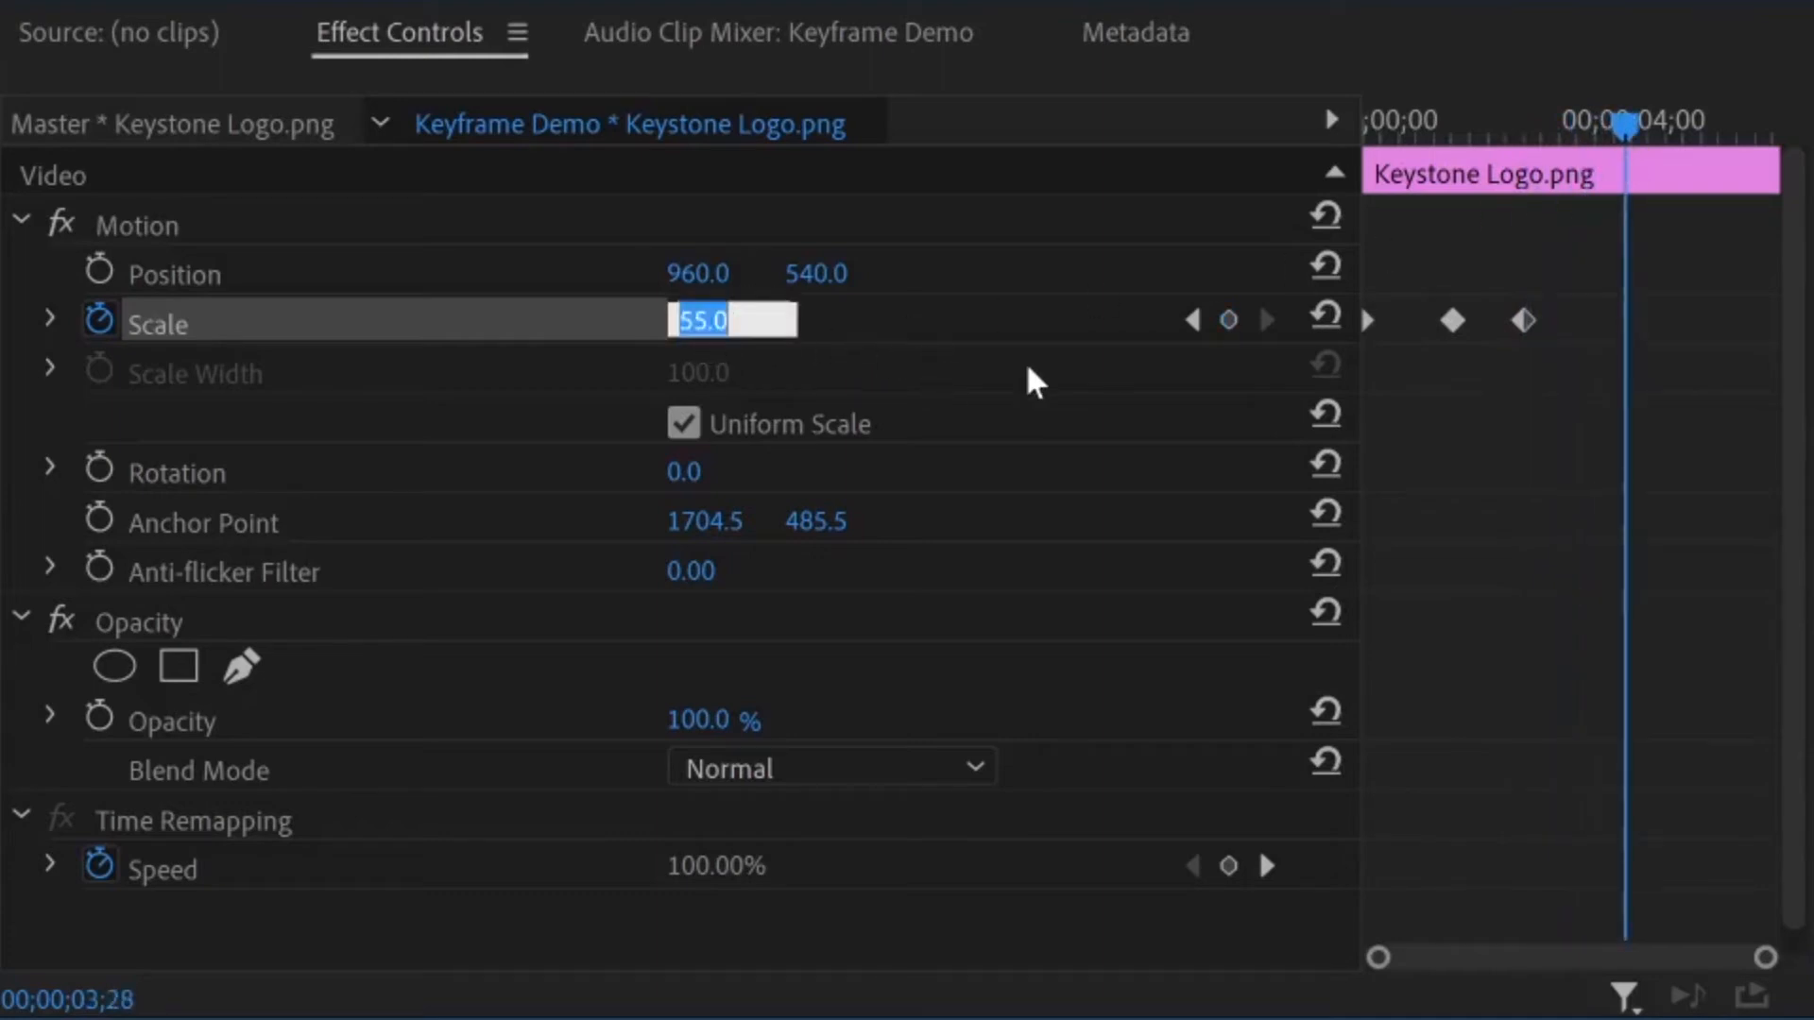
pyautogui.write('50')
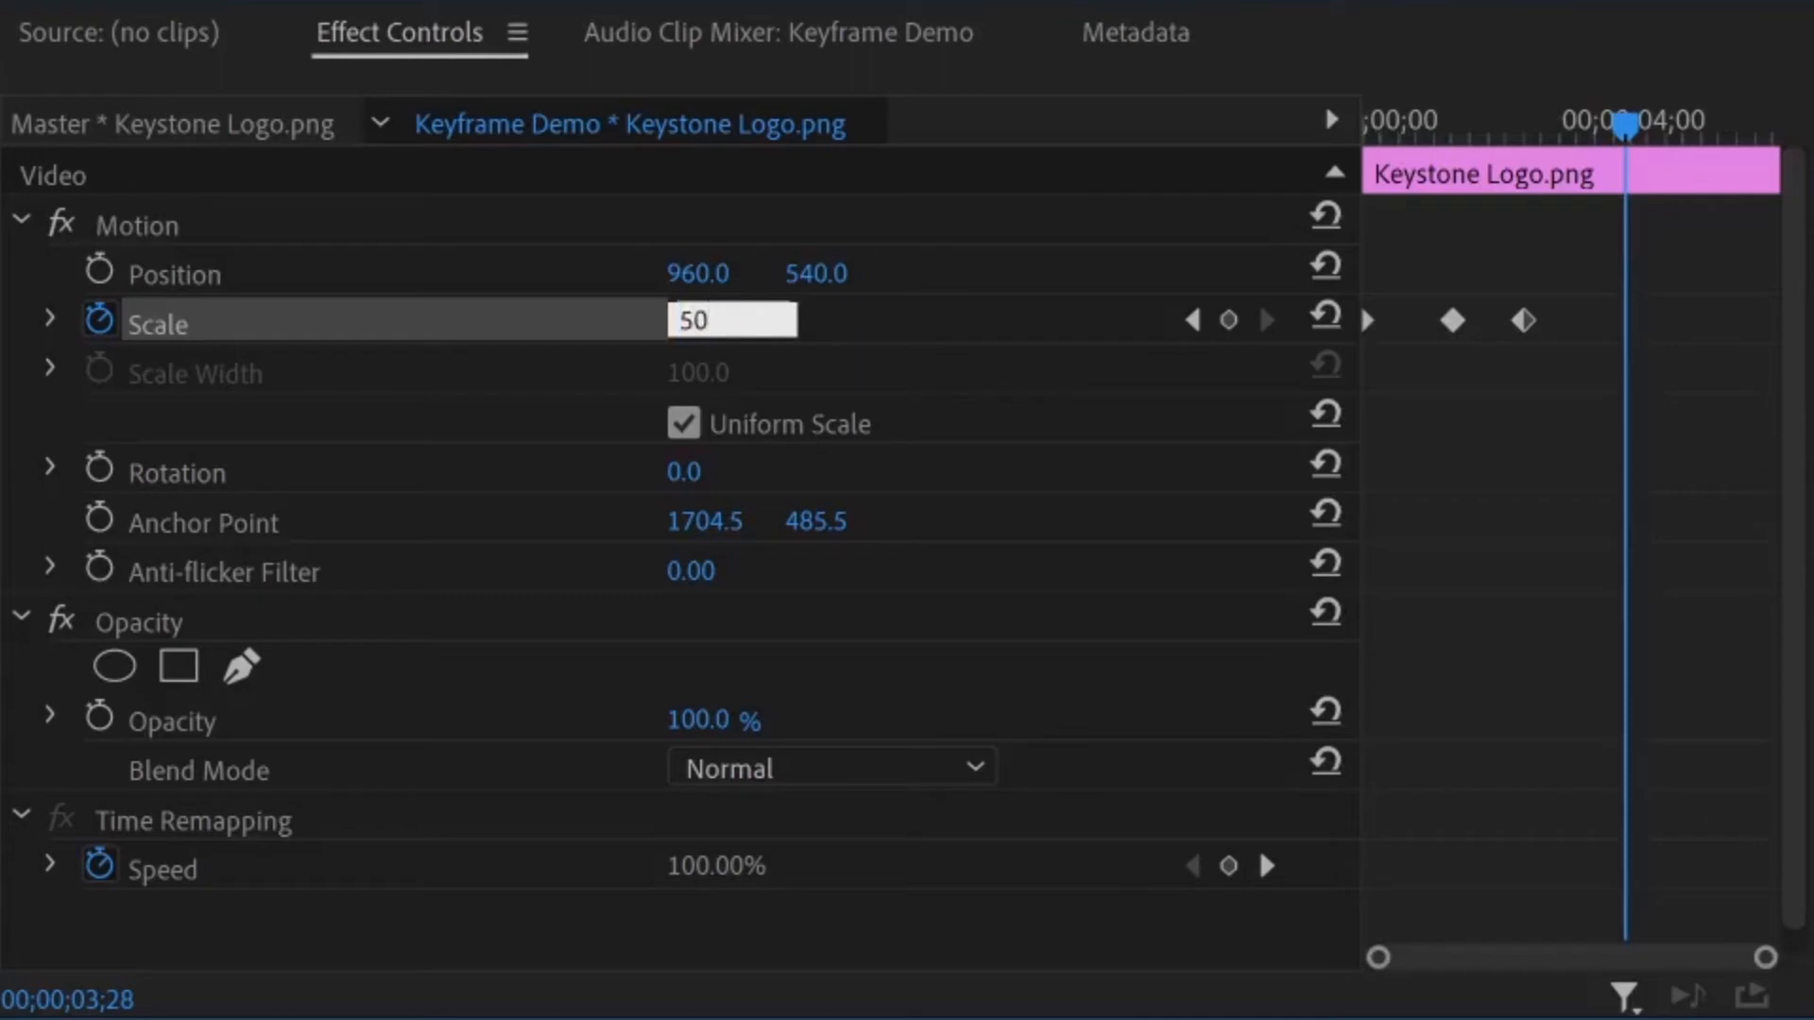
pyautogui.press('Return')
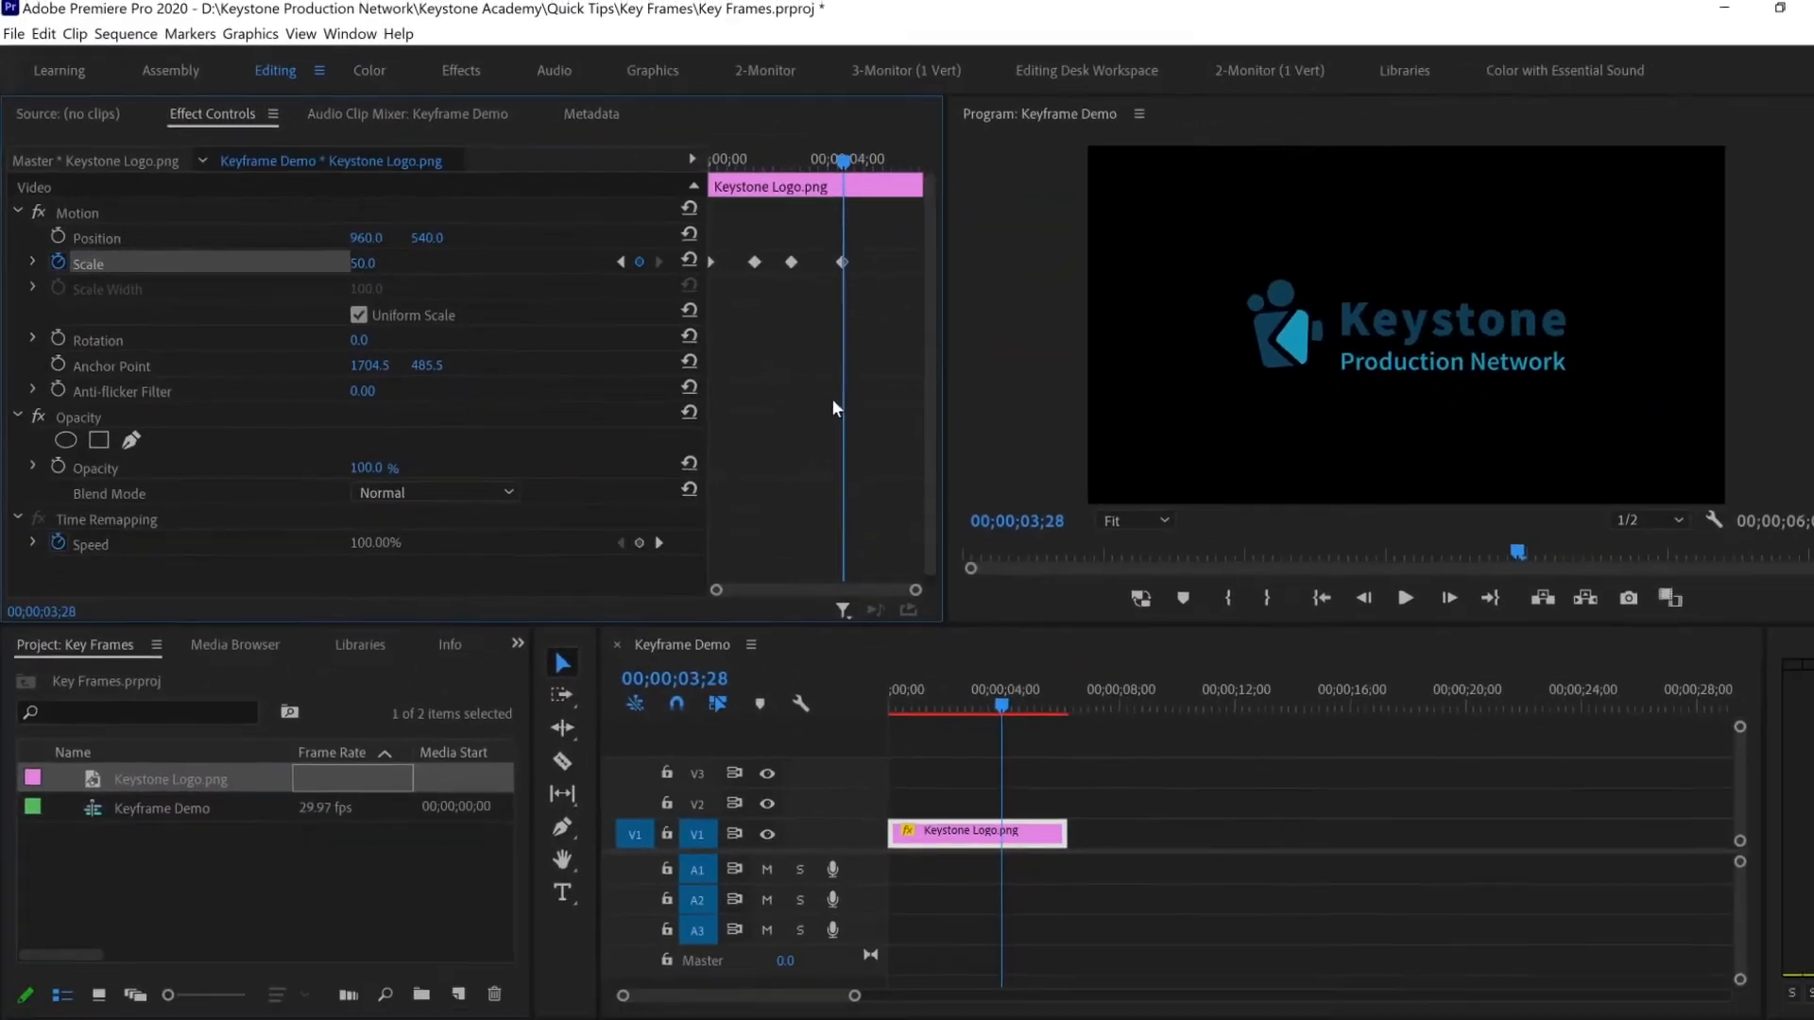
# Play the sequence from the start to preview the logo growing, holding and shrinking
pyautogui.press('Home')
pyautogui.press('space')
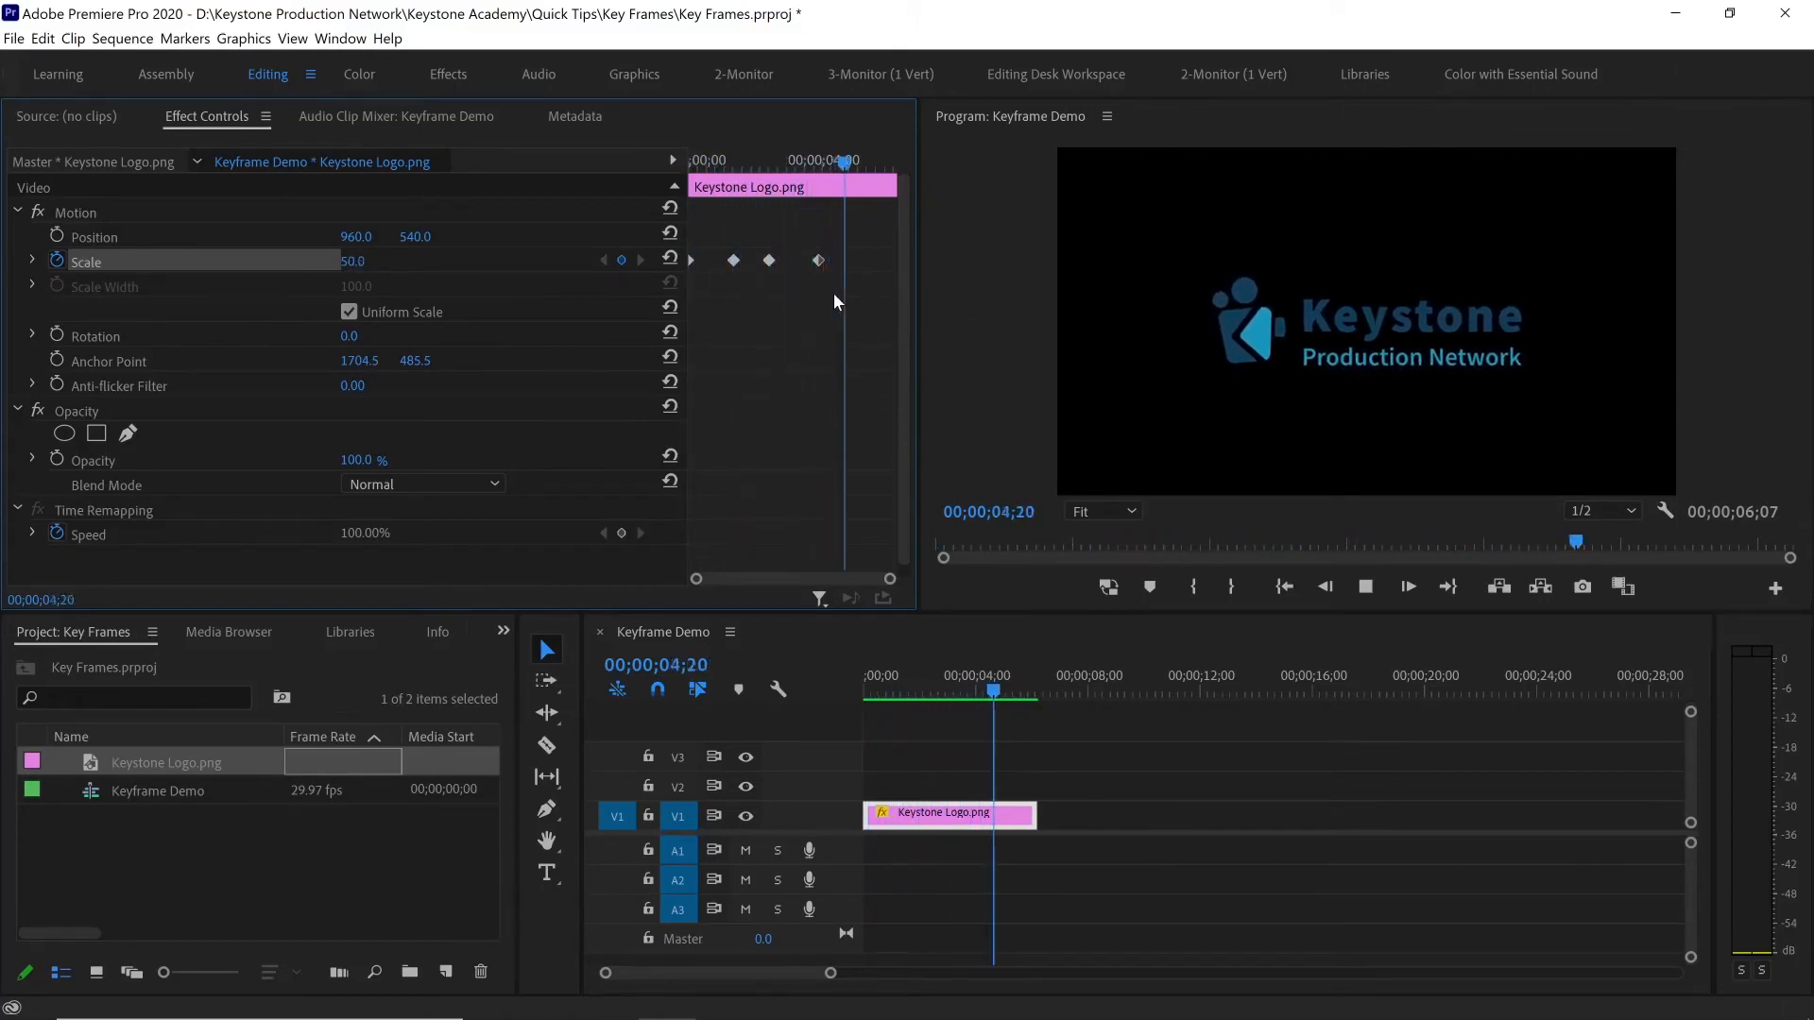
pyautogui.press('space')
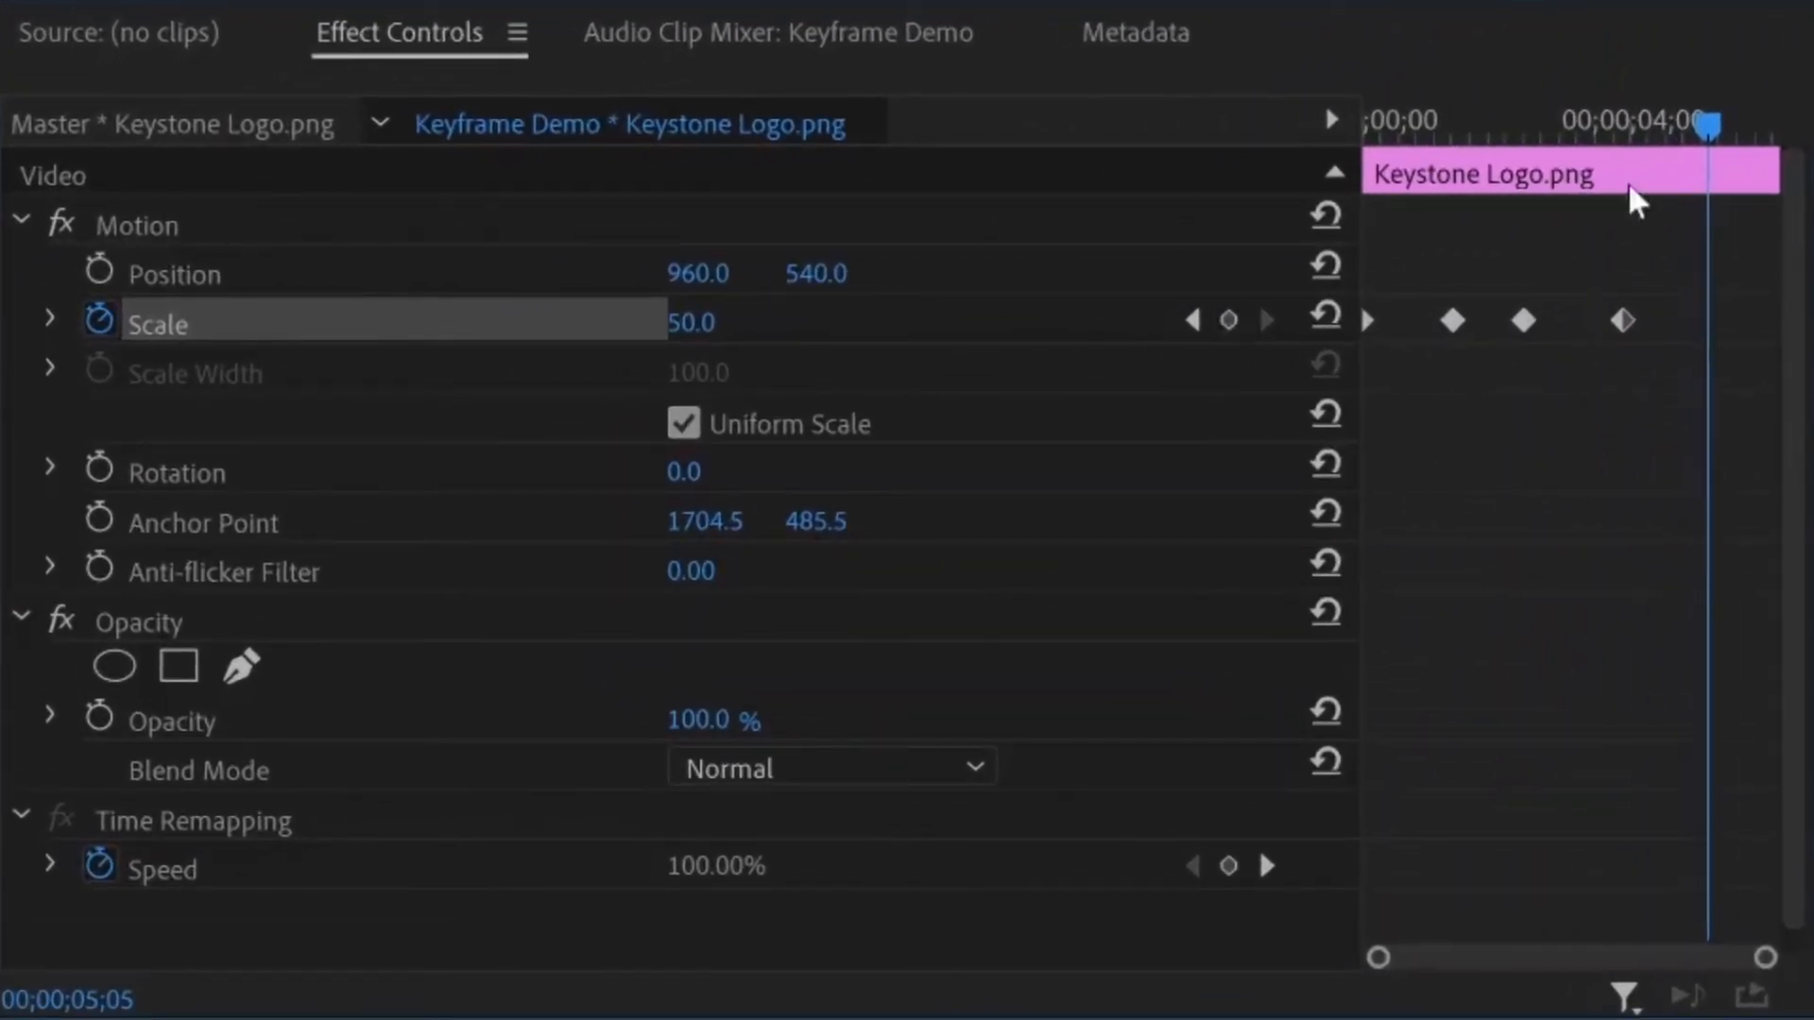
# Step the playhead back and forth between the last two Scale keyframes using keyframe navigation
pyautogui.moveTo(1706, 126); pyautogui.dragTo(1662, 163)
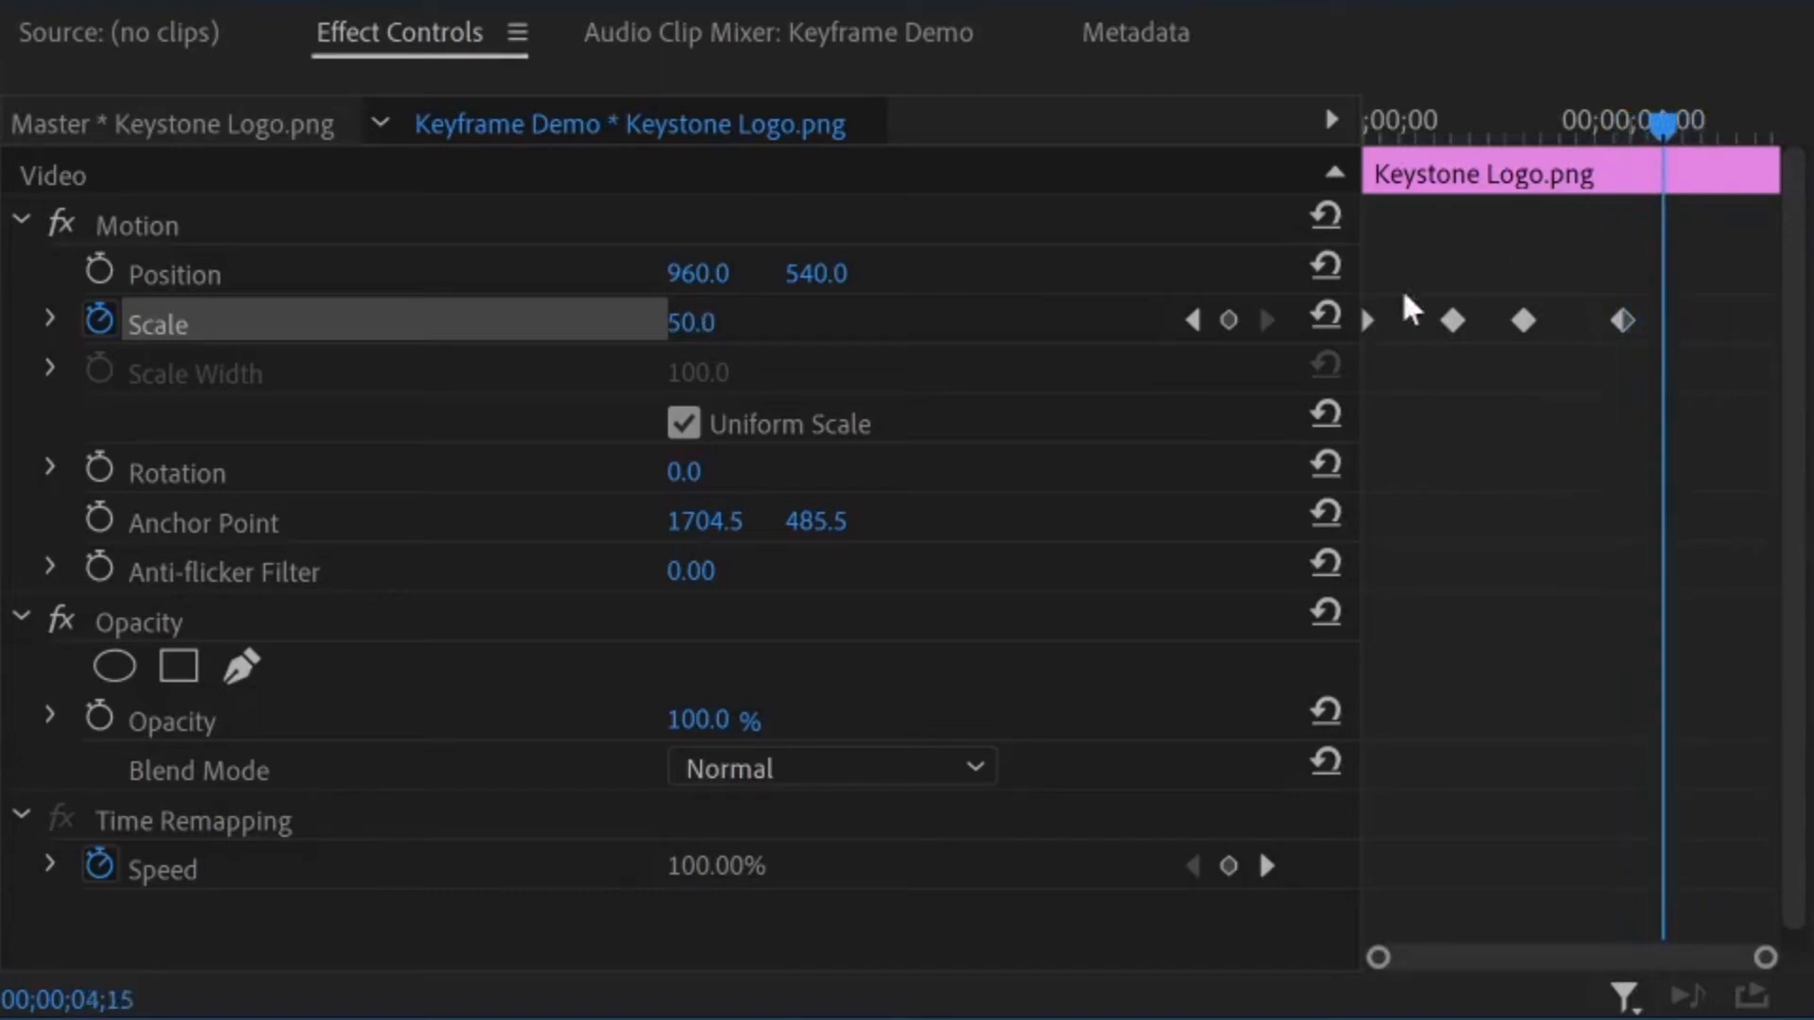
pyautogui.click(1193, 323)
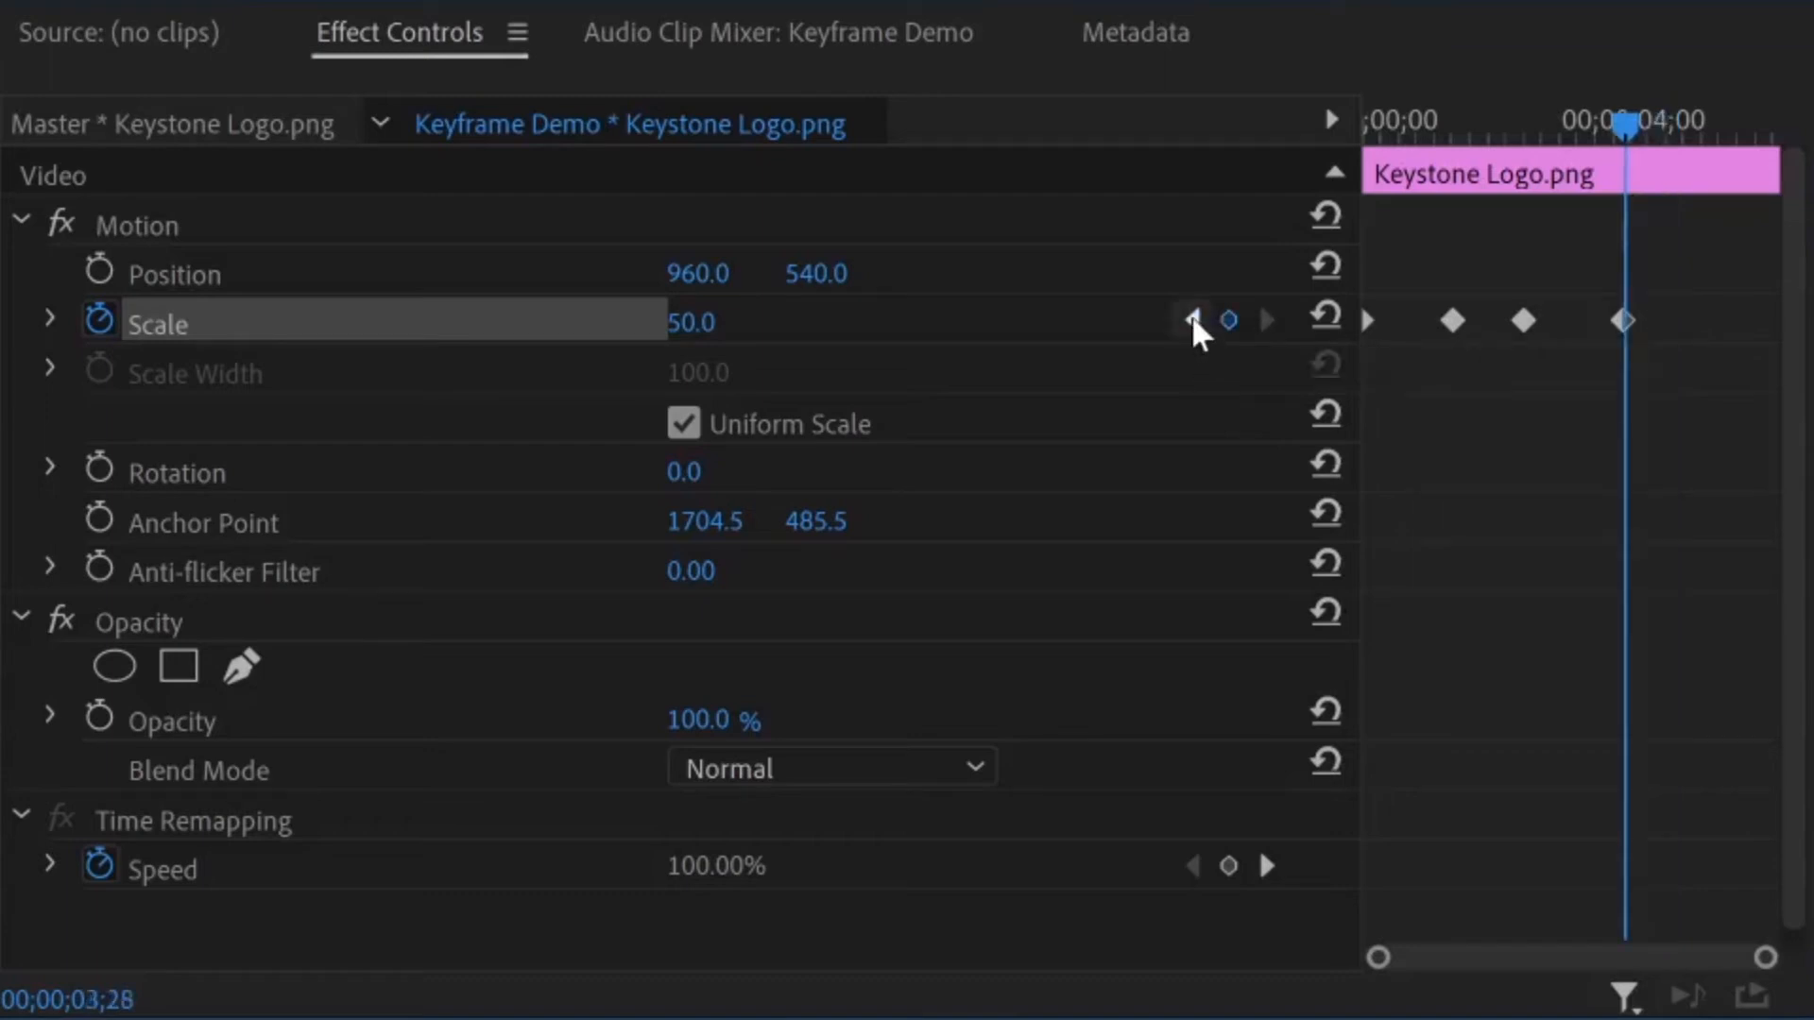
pyautogui.click(1192, 321)
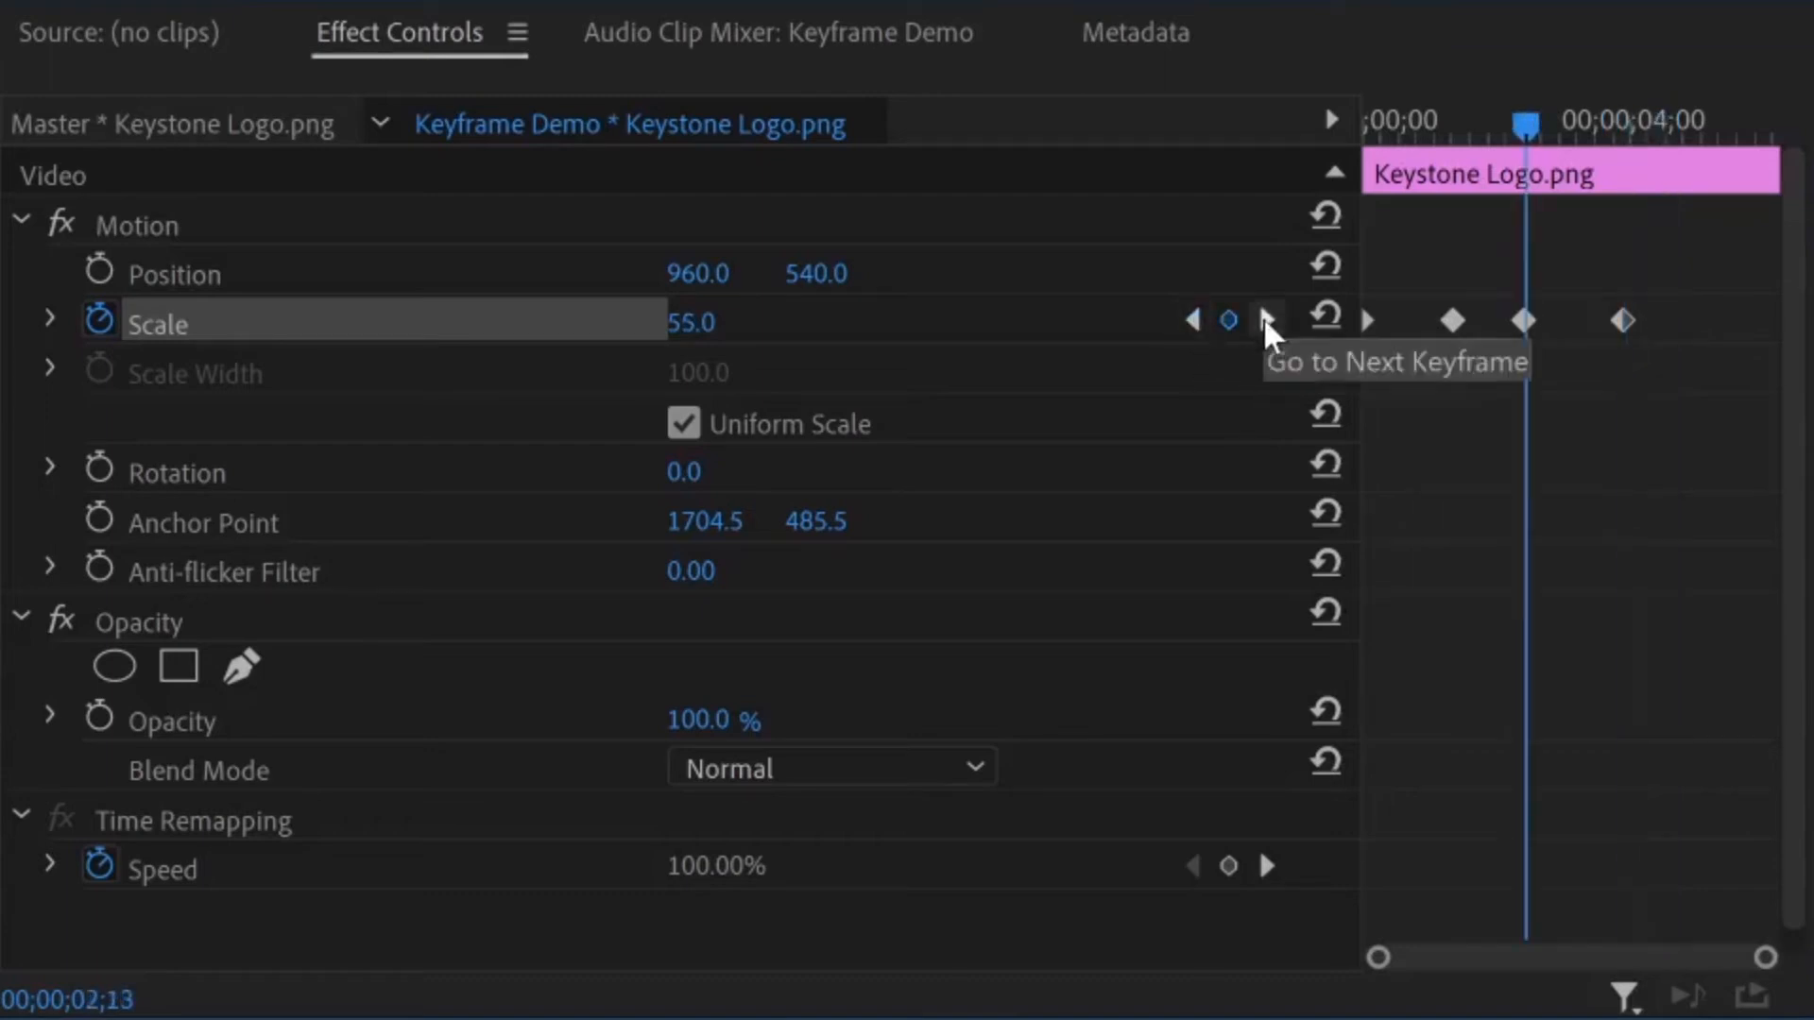
pyautogui.click(1264, 321)
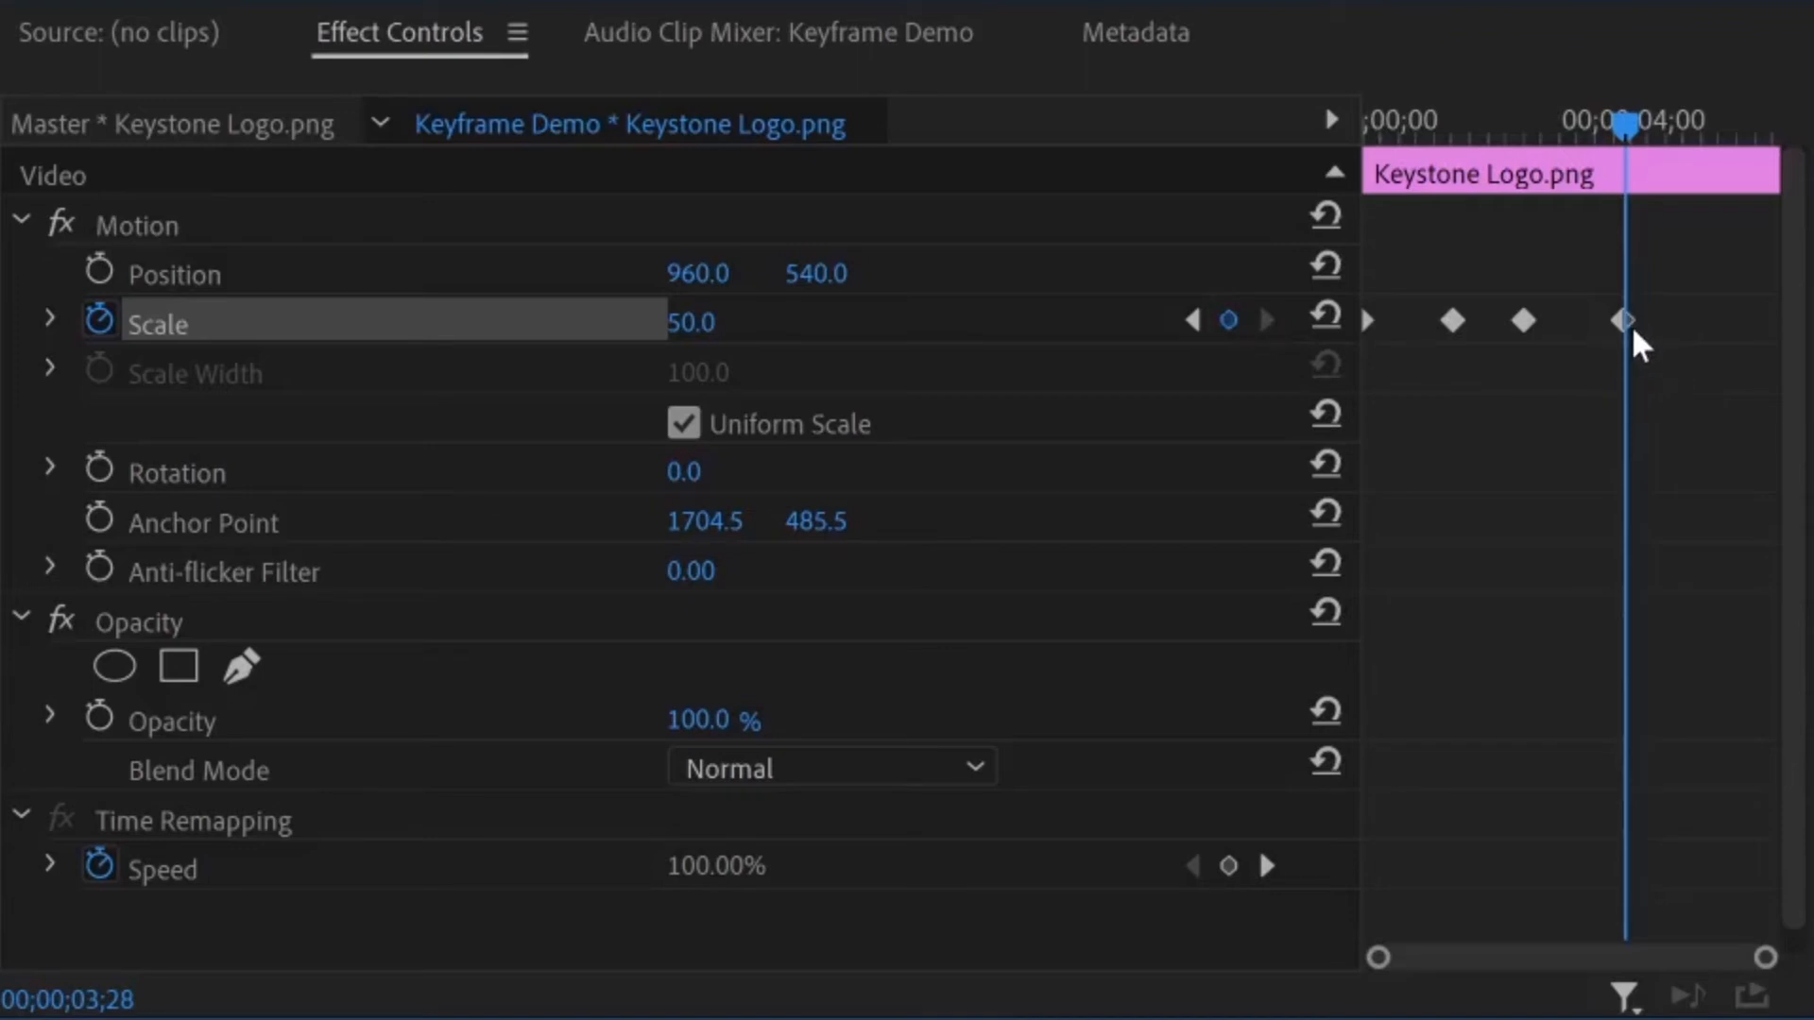
# Return the playhead to the last Scale keyframe, remove that keyframe, and undo the removal
pyautogui.moveTo(1633, 128); pyautogui.dragTo(1652, 126)
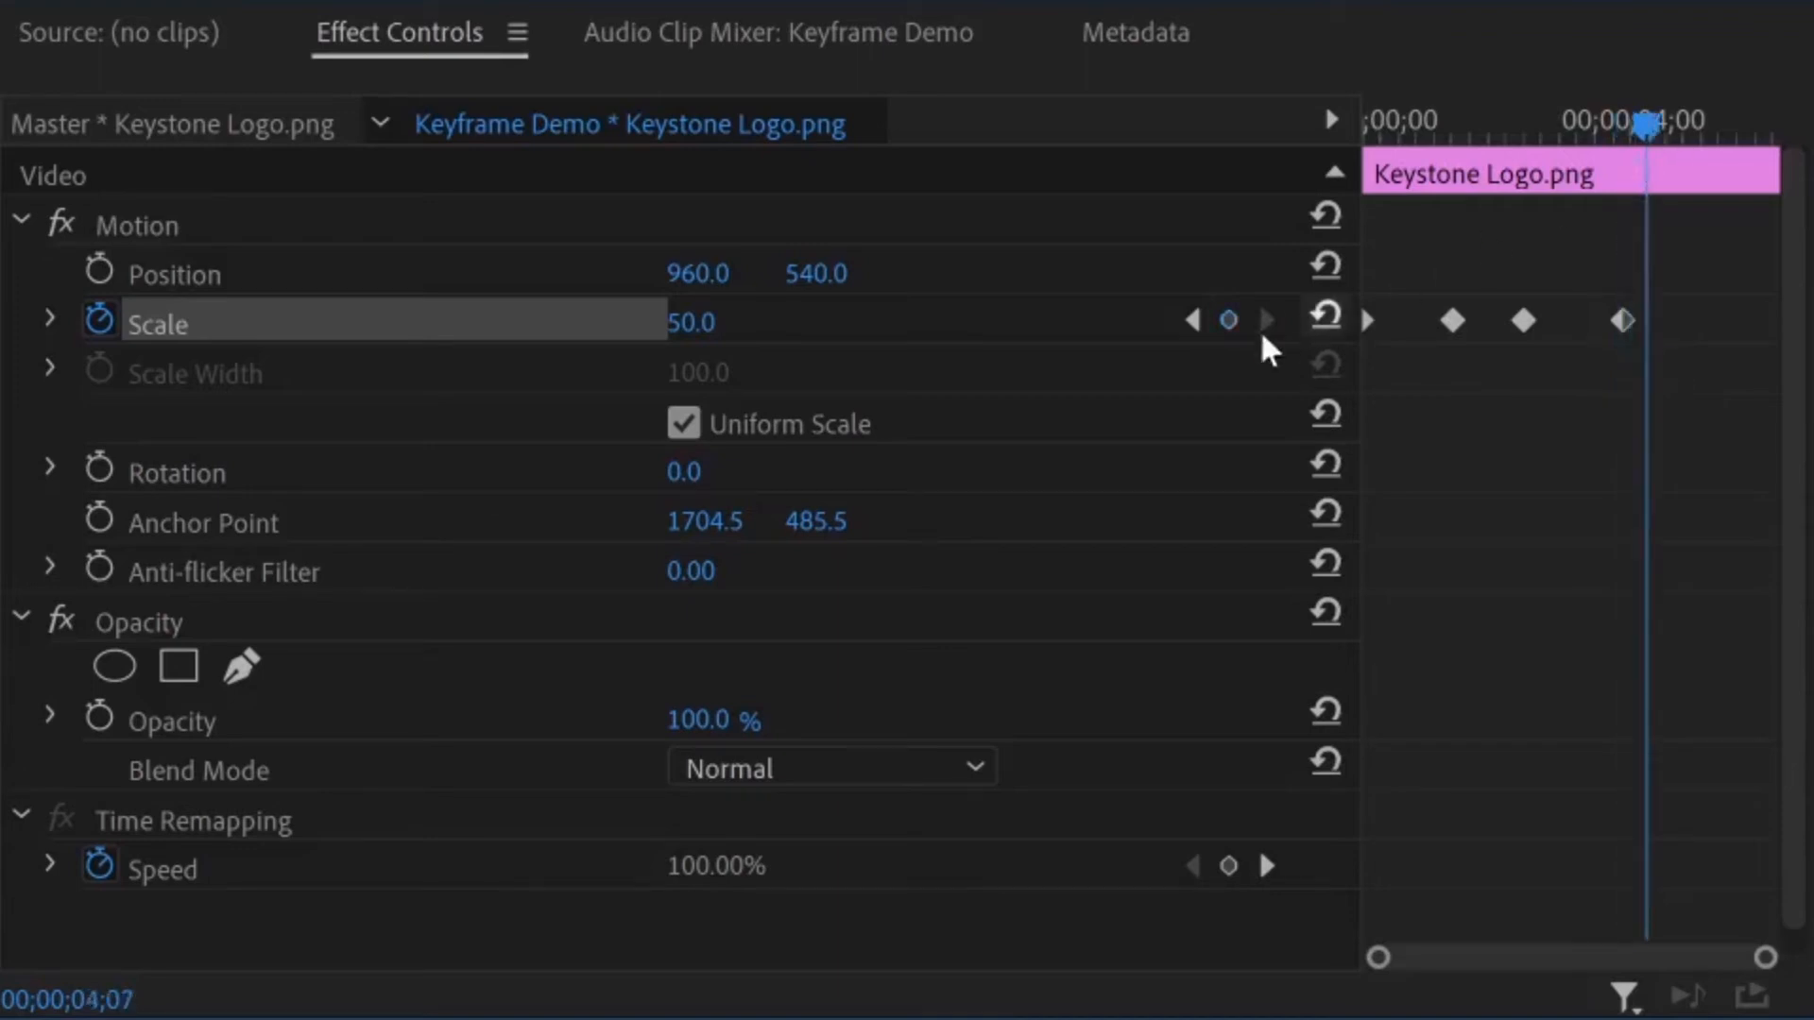
pyautogui.click(1192, 319)
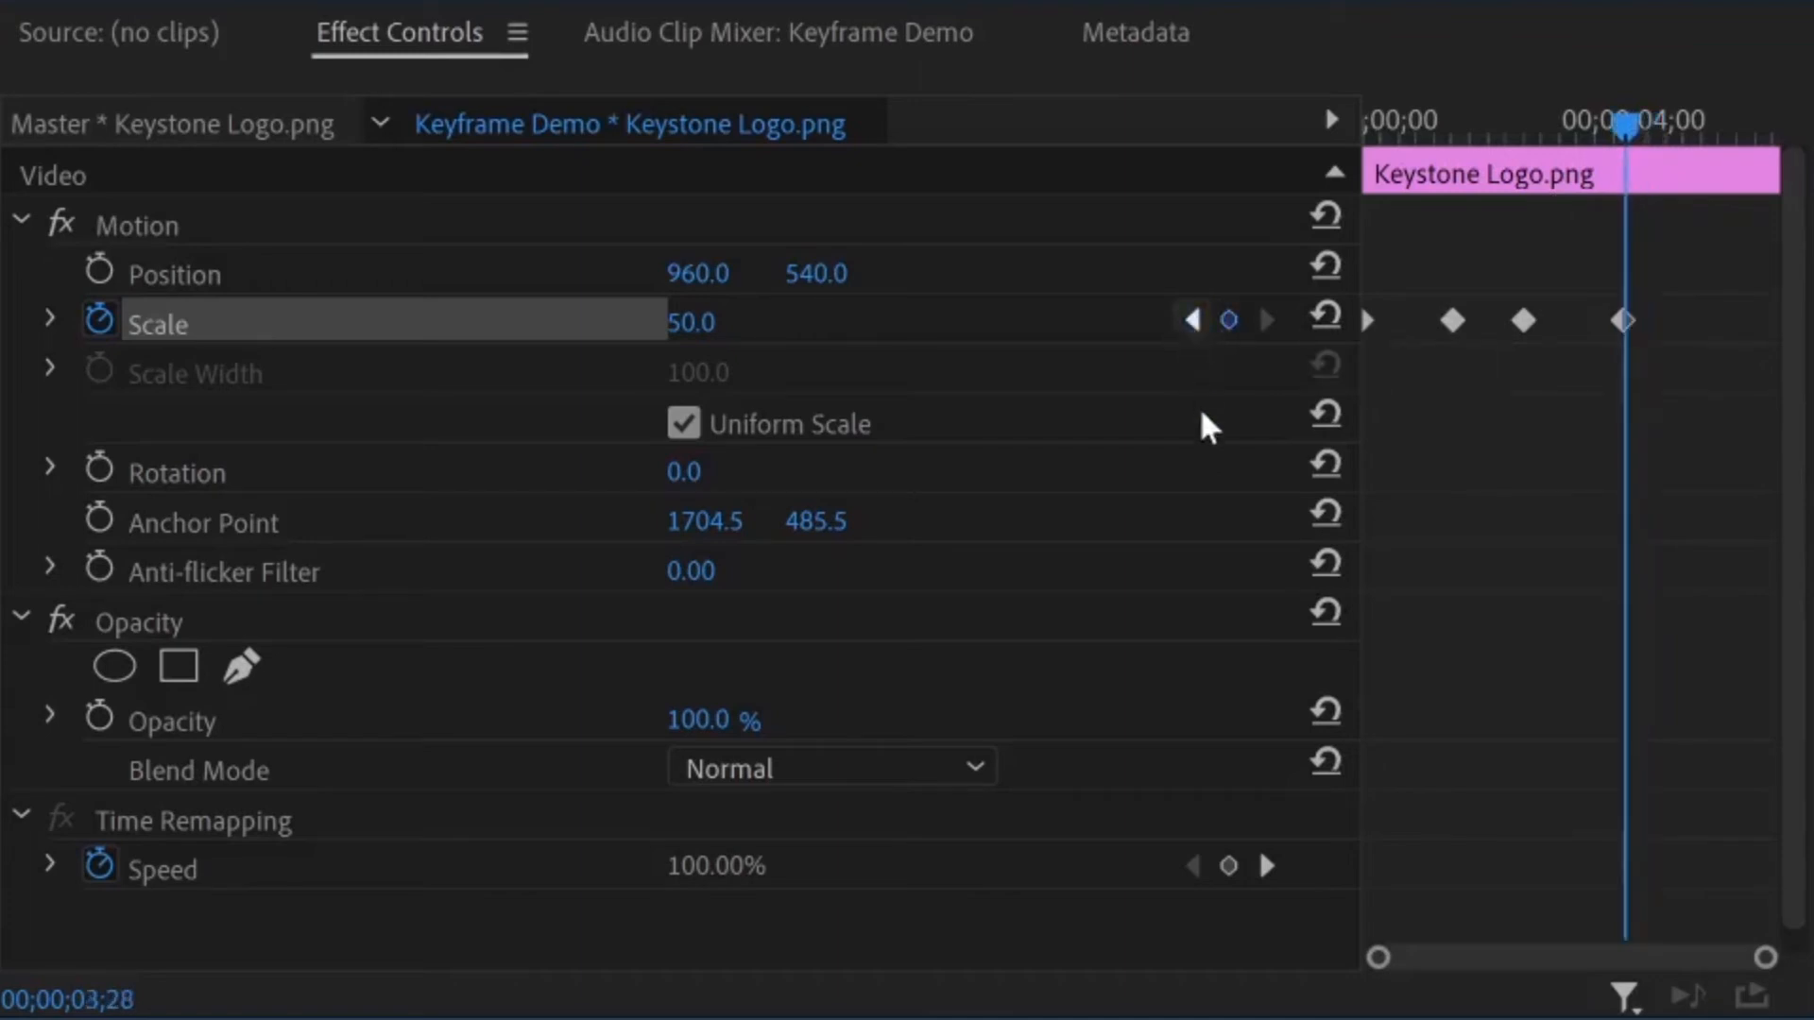
pyautogui.click(1229, 320)
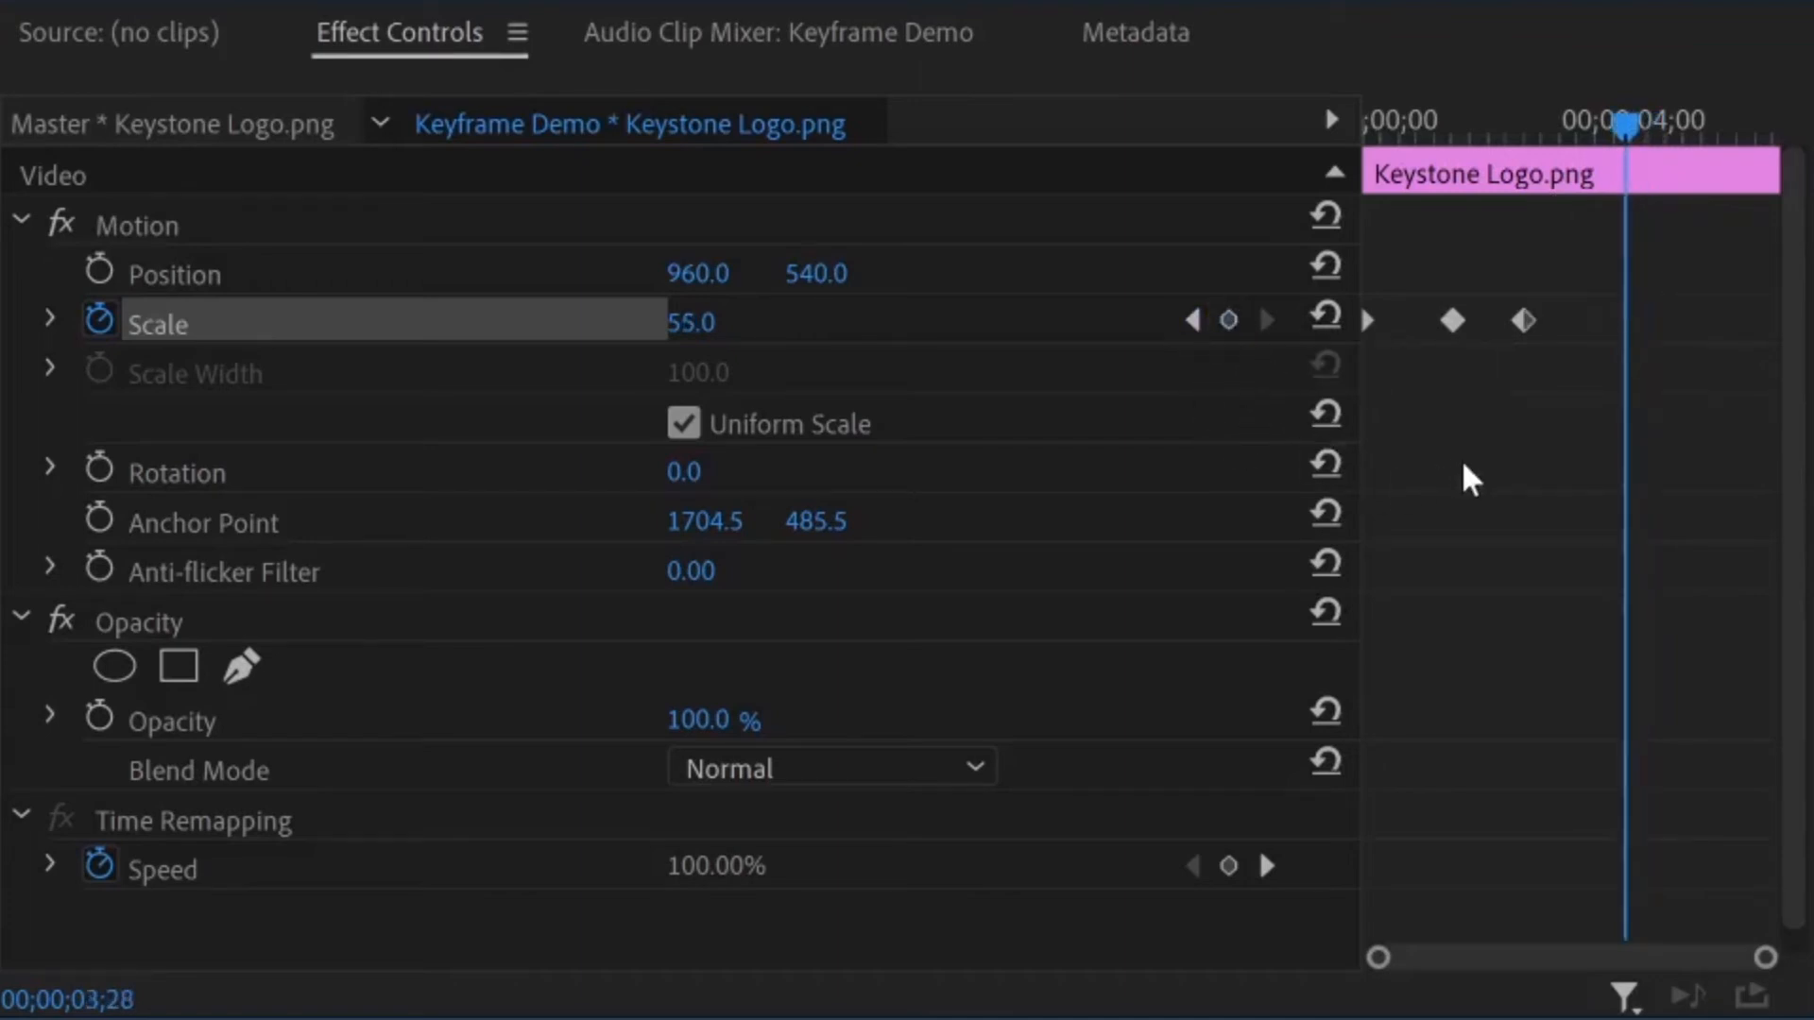
pyautogui.hotkey('ctrl', 'z')
# Shift the last two Scale keyframes together so the first of them sits at about 00;00;04;12, and scrub through the hold
pyautogui.moveTo(1509, 260); pyautogui.dragTo(1666, 378)
pyautogui.moveTo(1524, 325); pyautogui.dragTo(1657, 338)
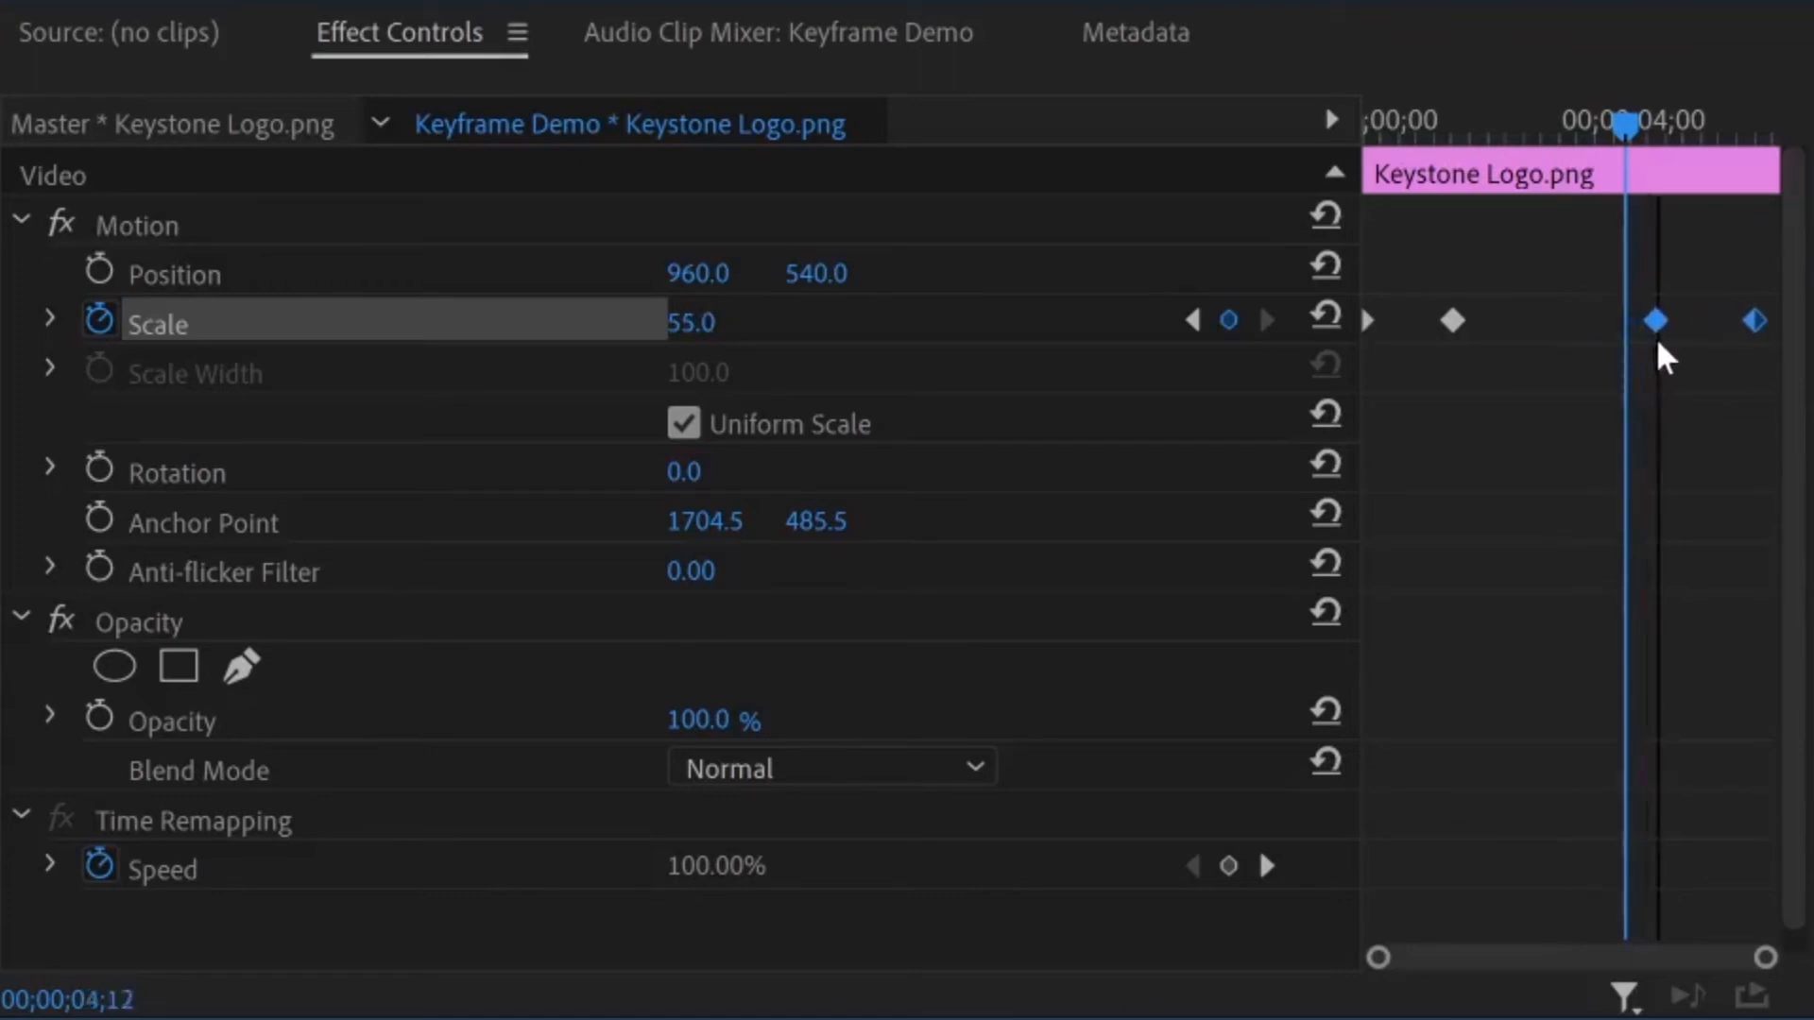
pyautogui.moveTo(1471, 123); pyautogui.dragTo(1609, 164)
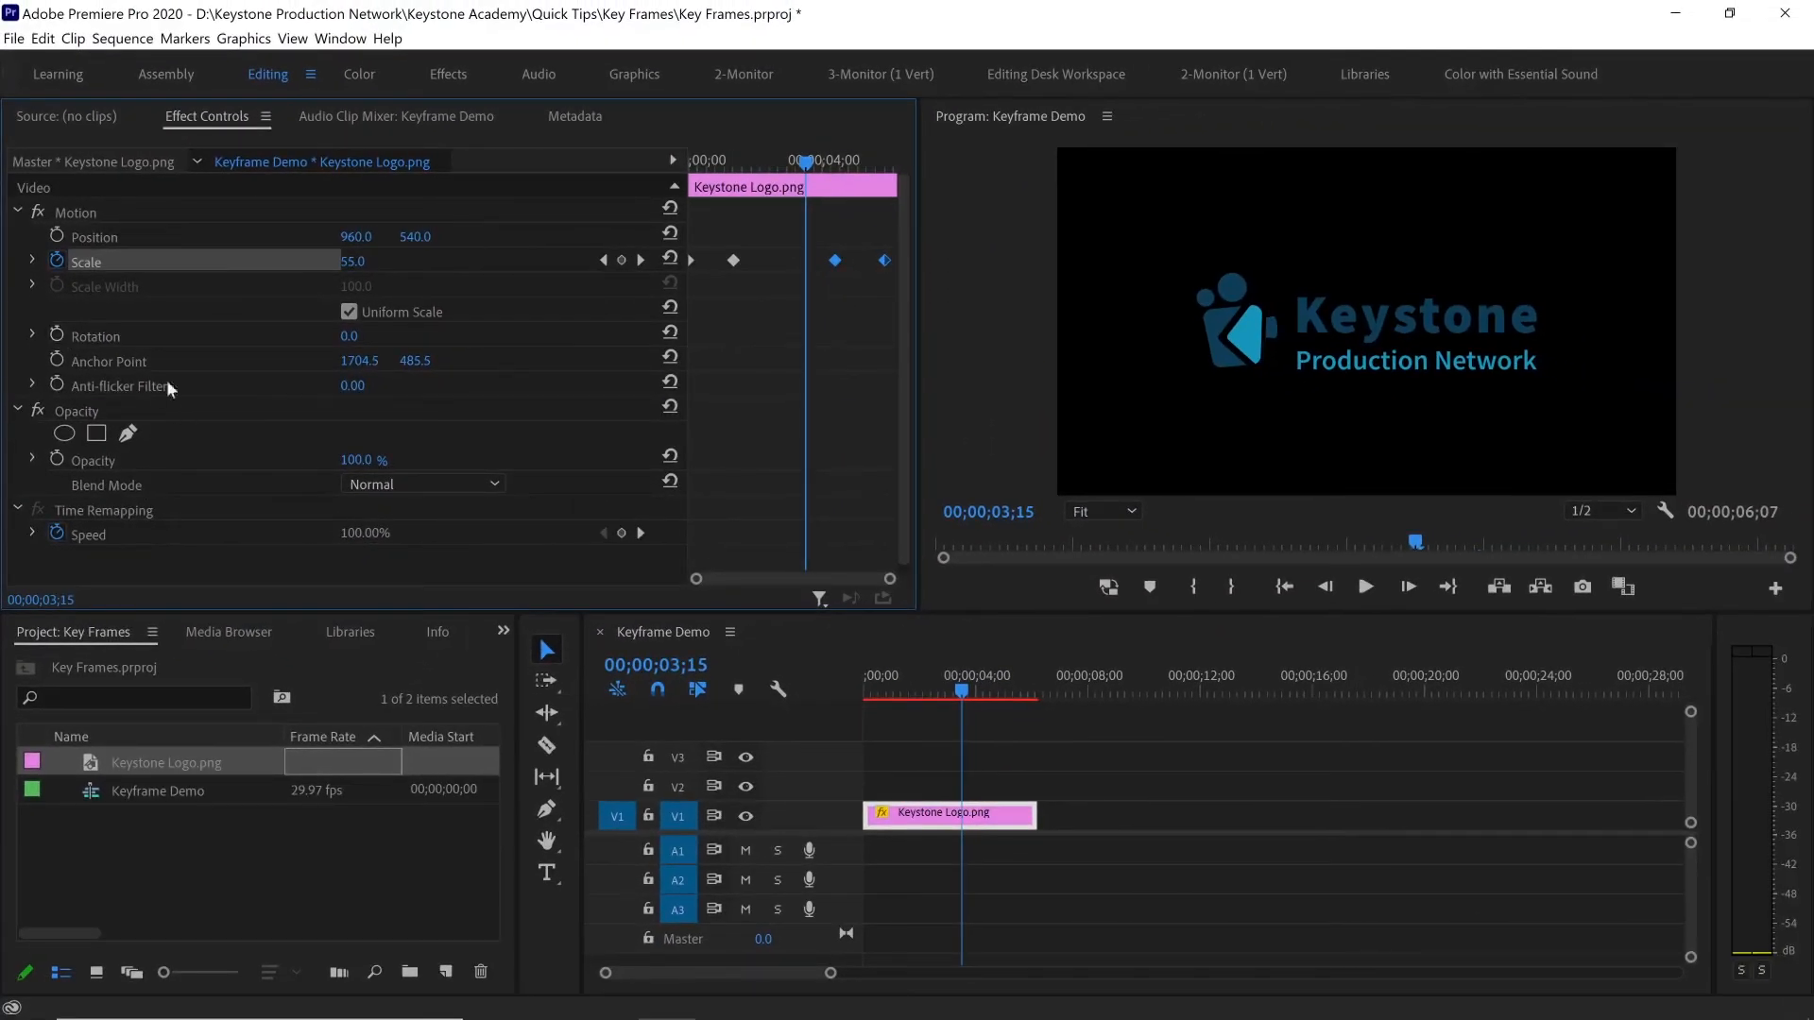
pyautogui.click(507, 634)
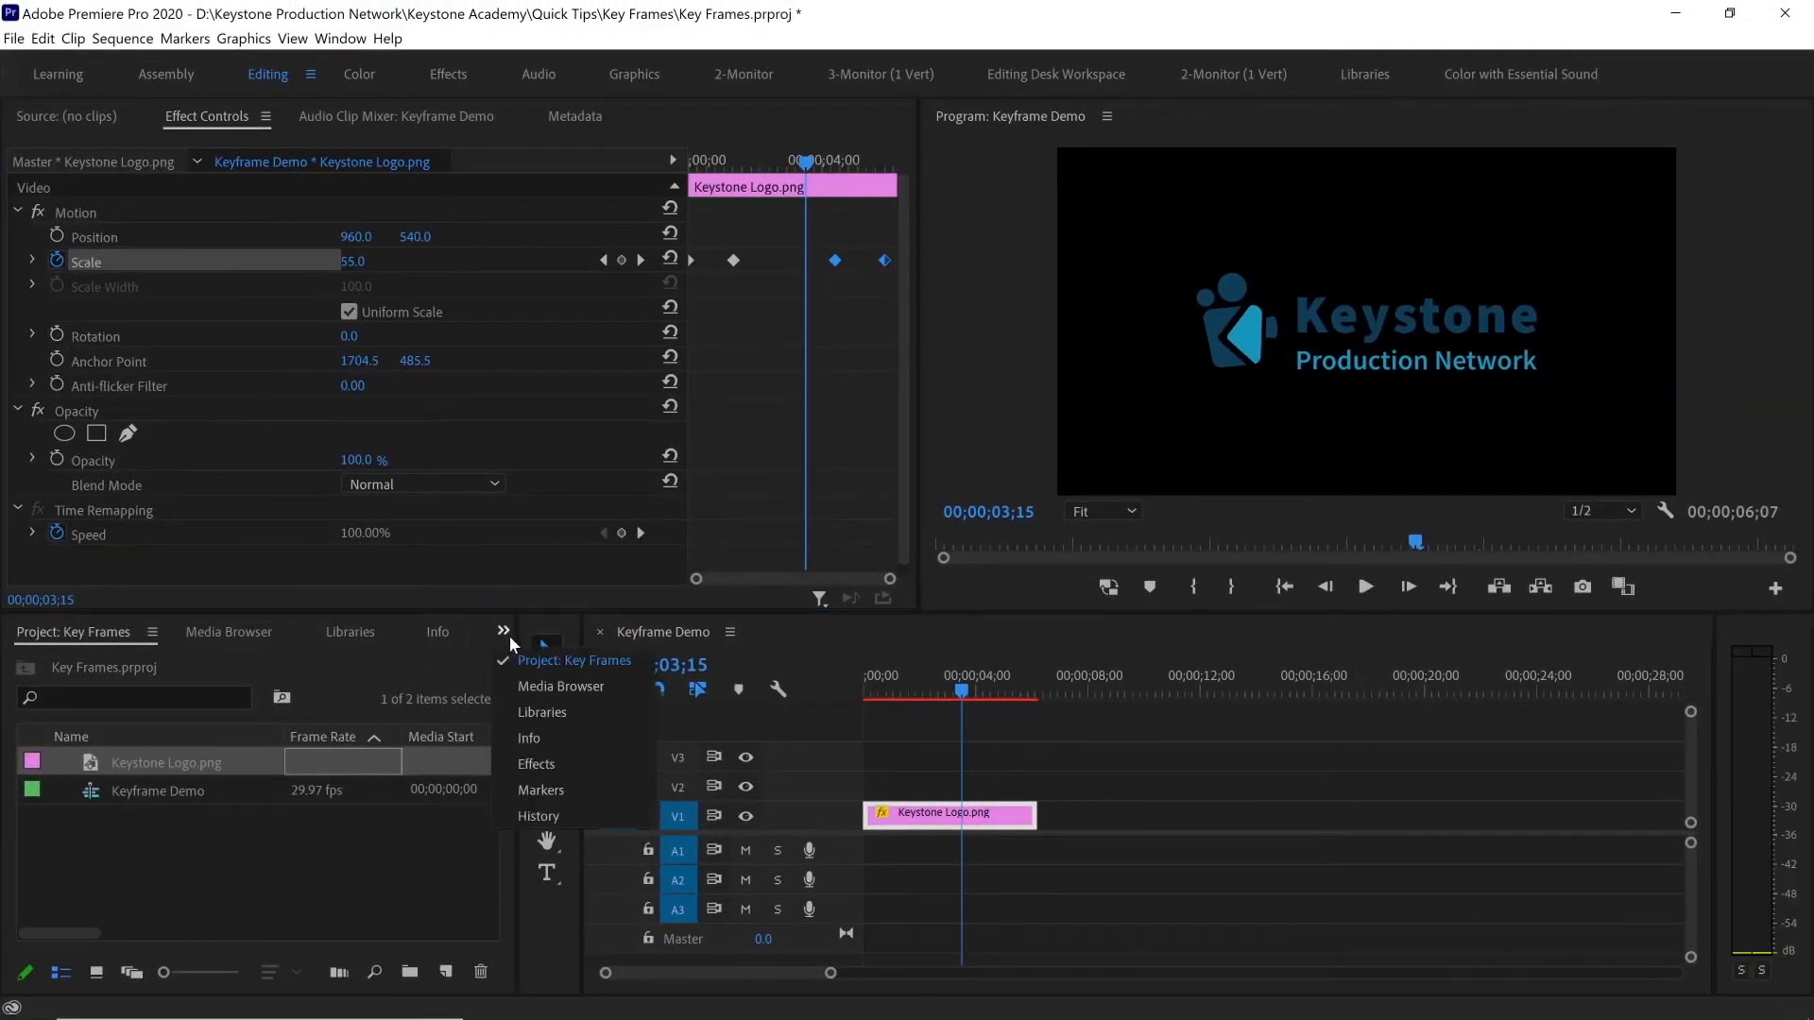
pyautogui.click(535, 745)
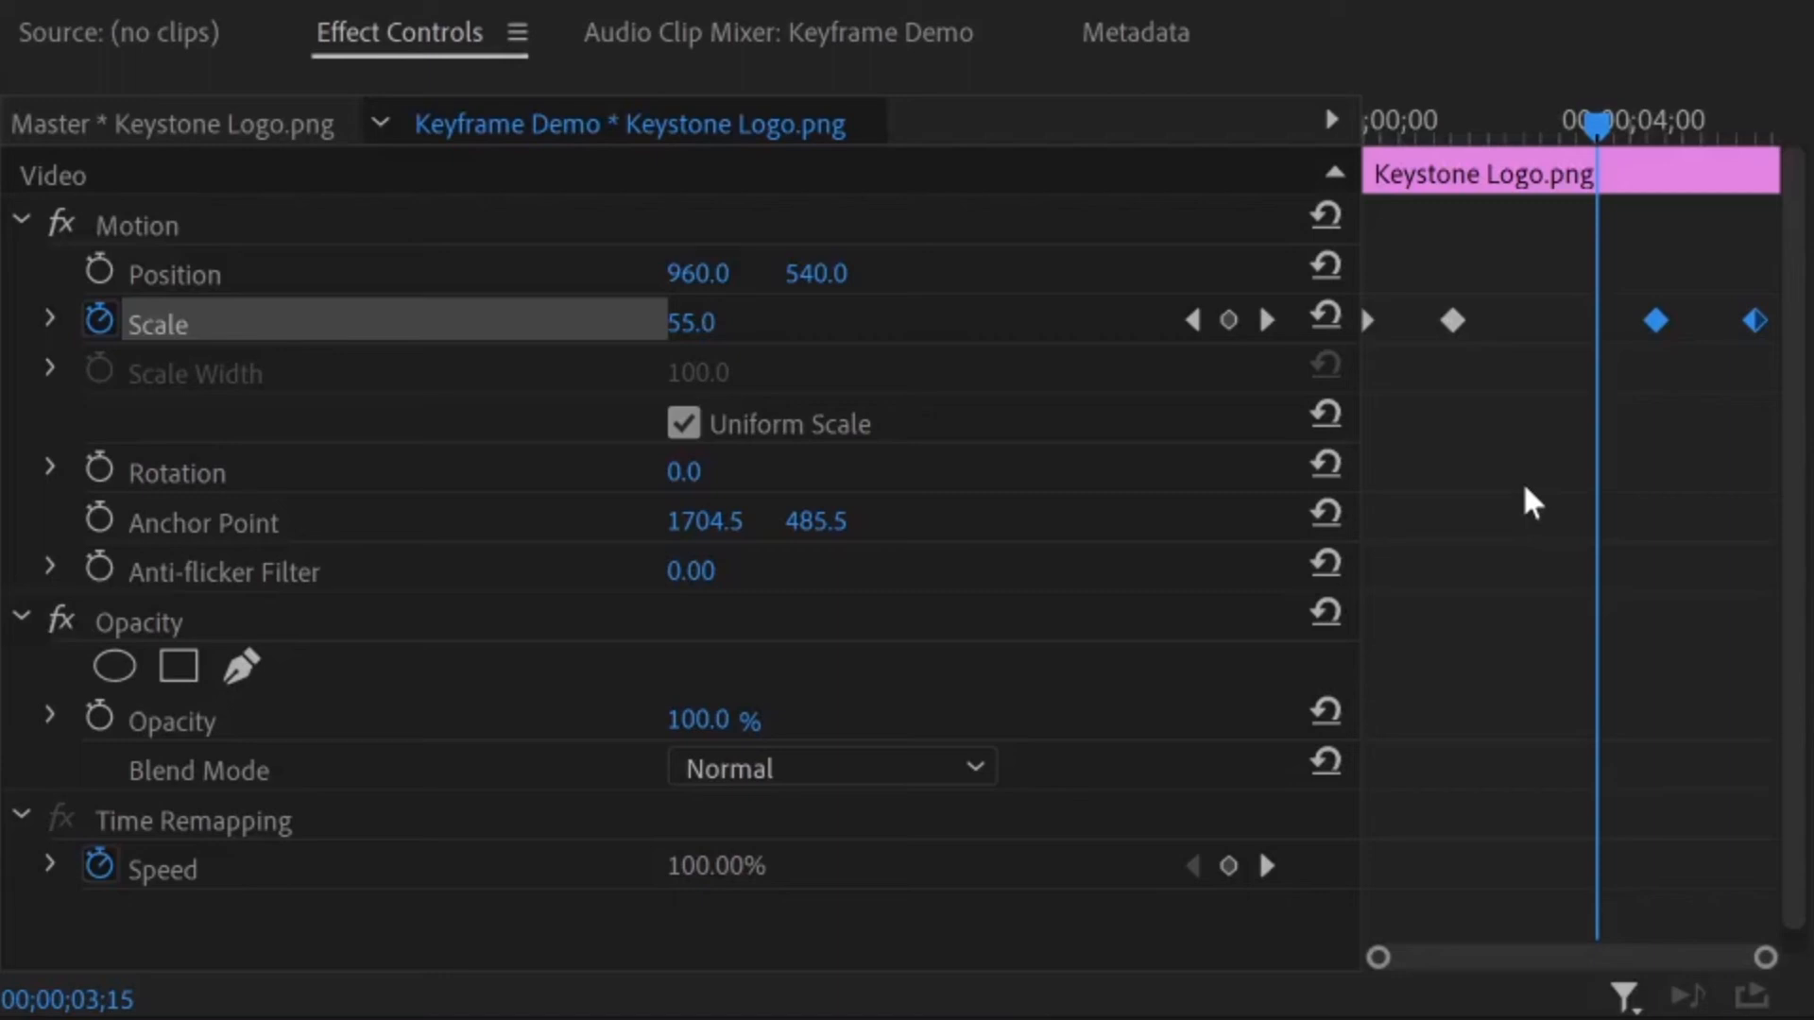
pyautogui.click(1514, 440)
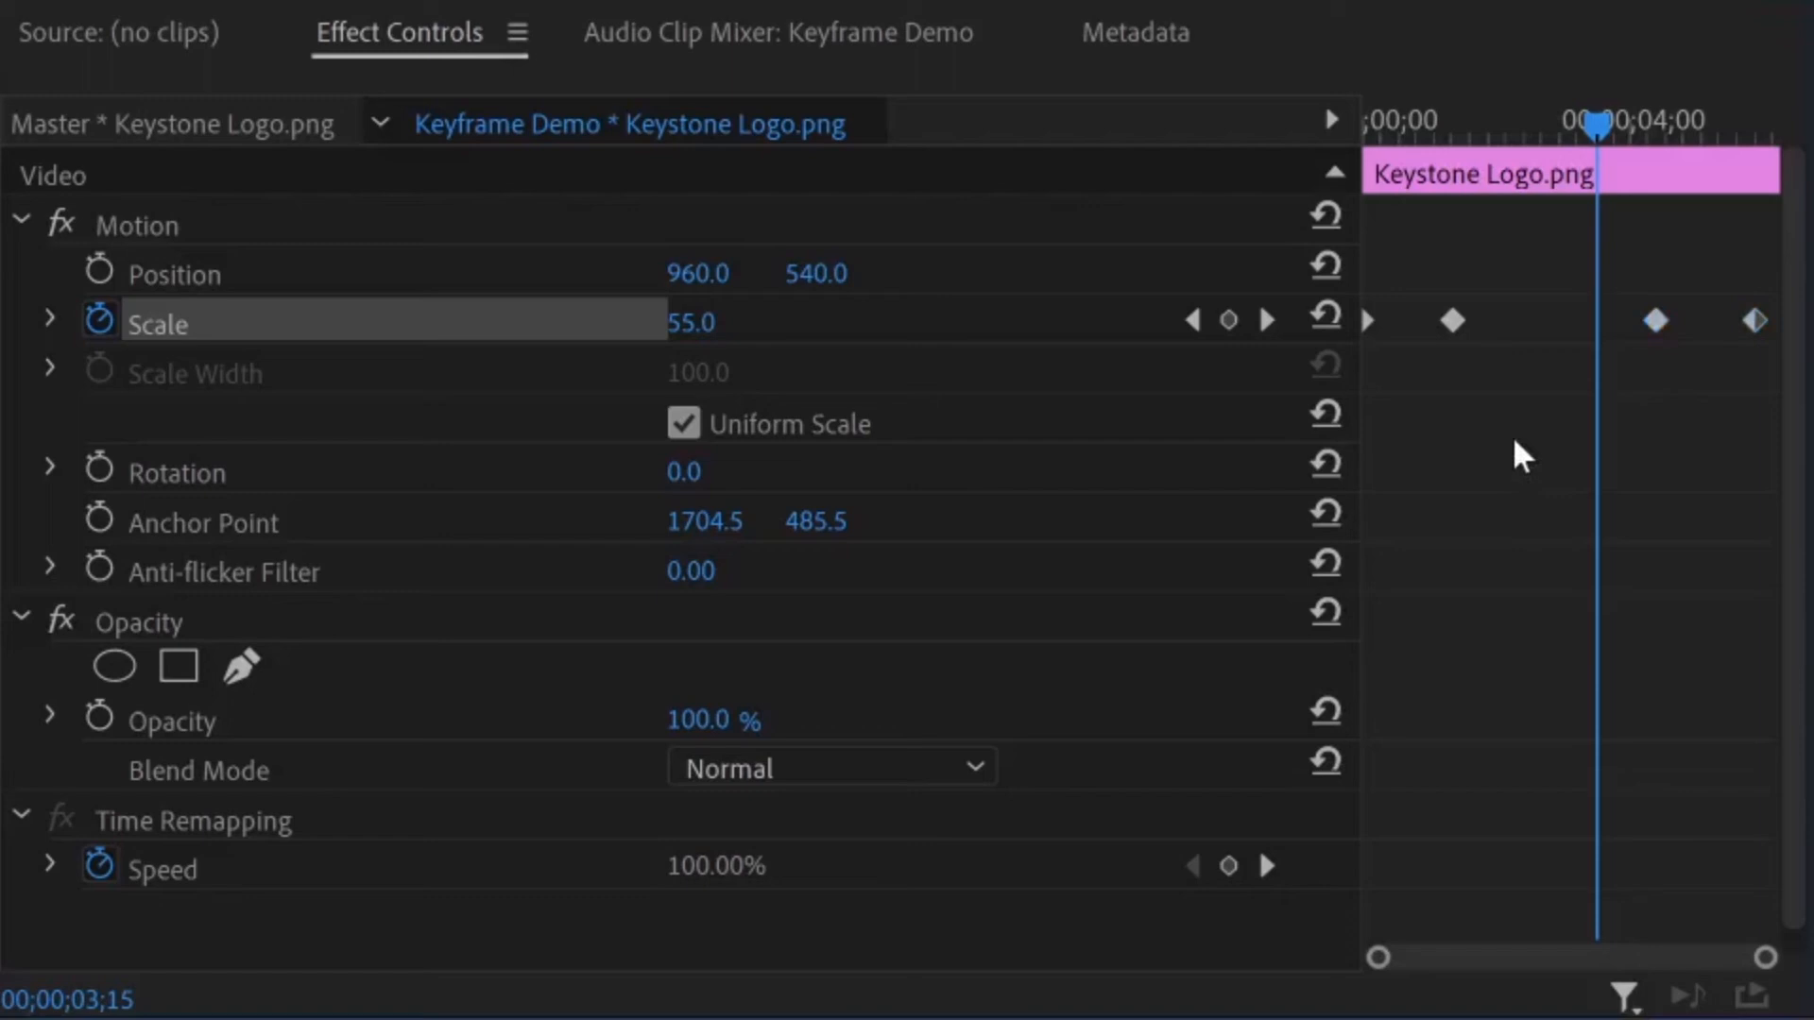
pyautogui.rightClick(1455, 322)
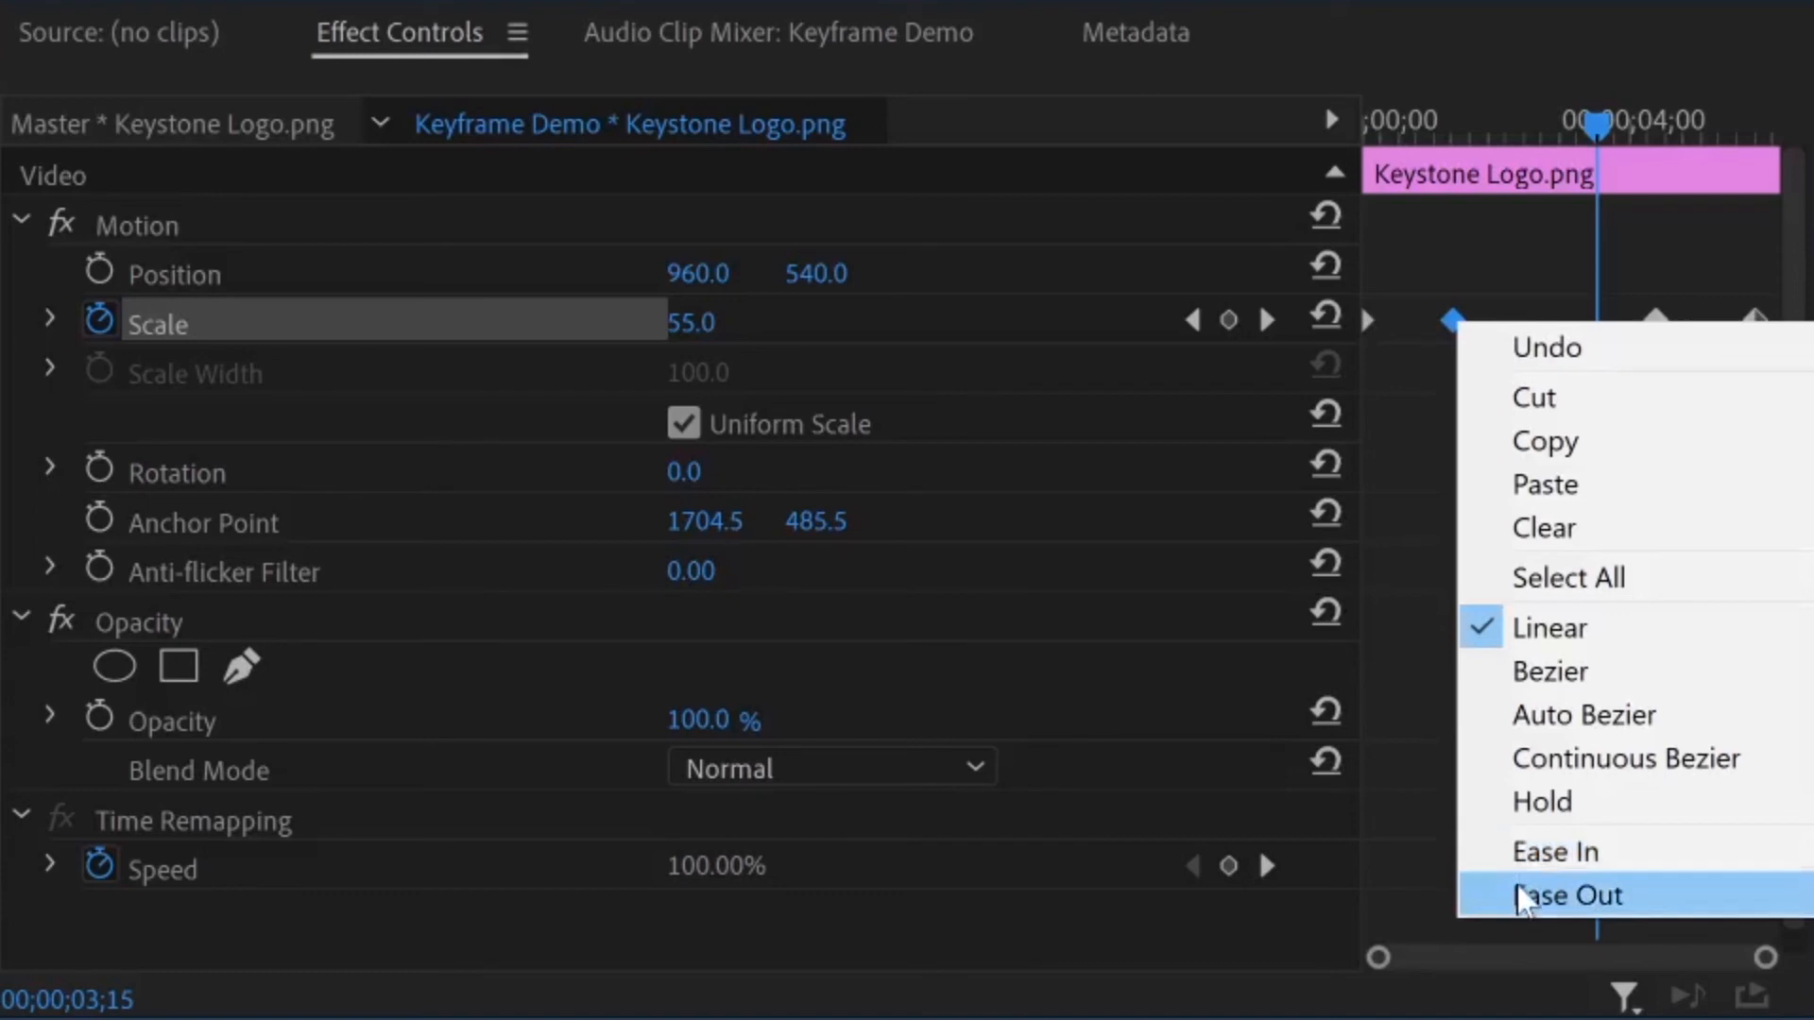
pyautogui.click(1409, 713)
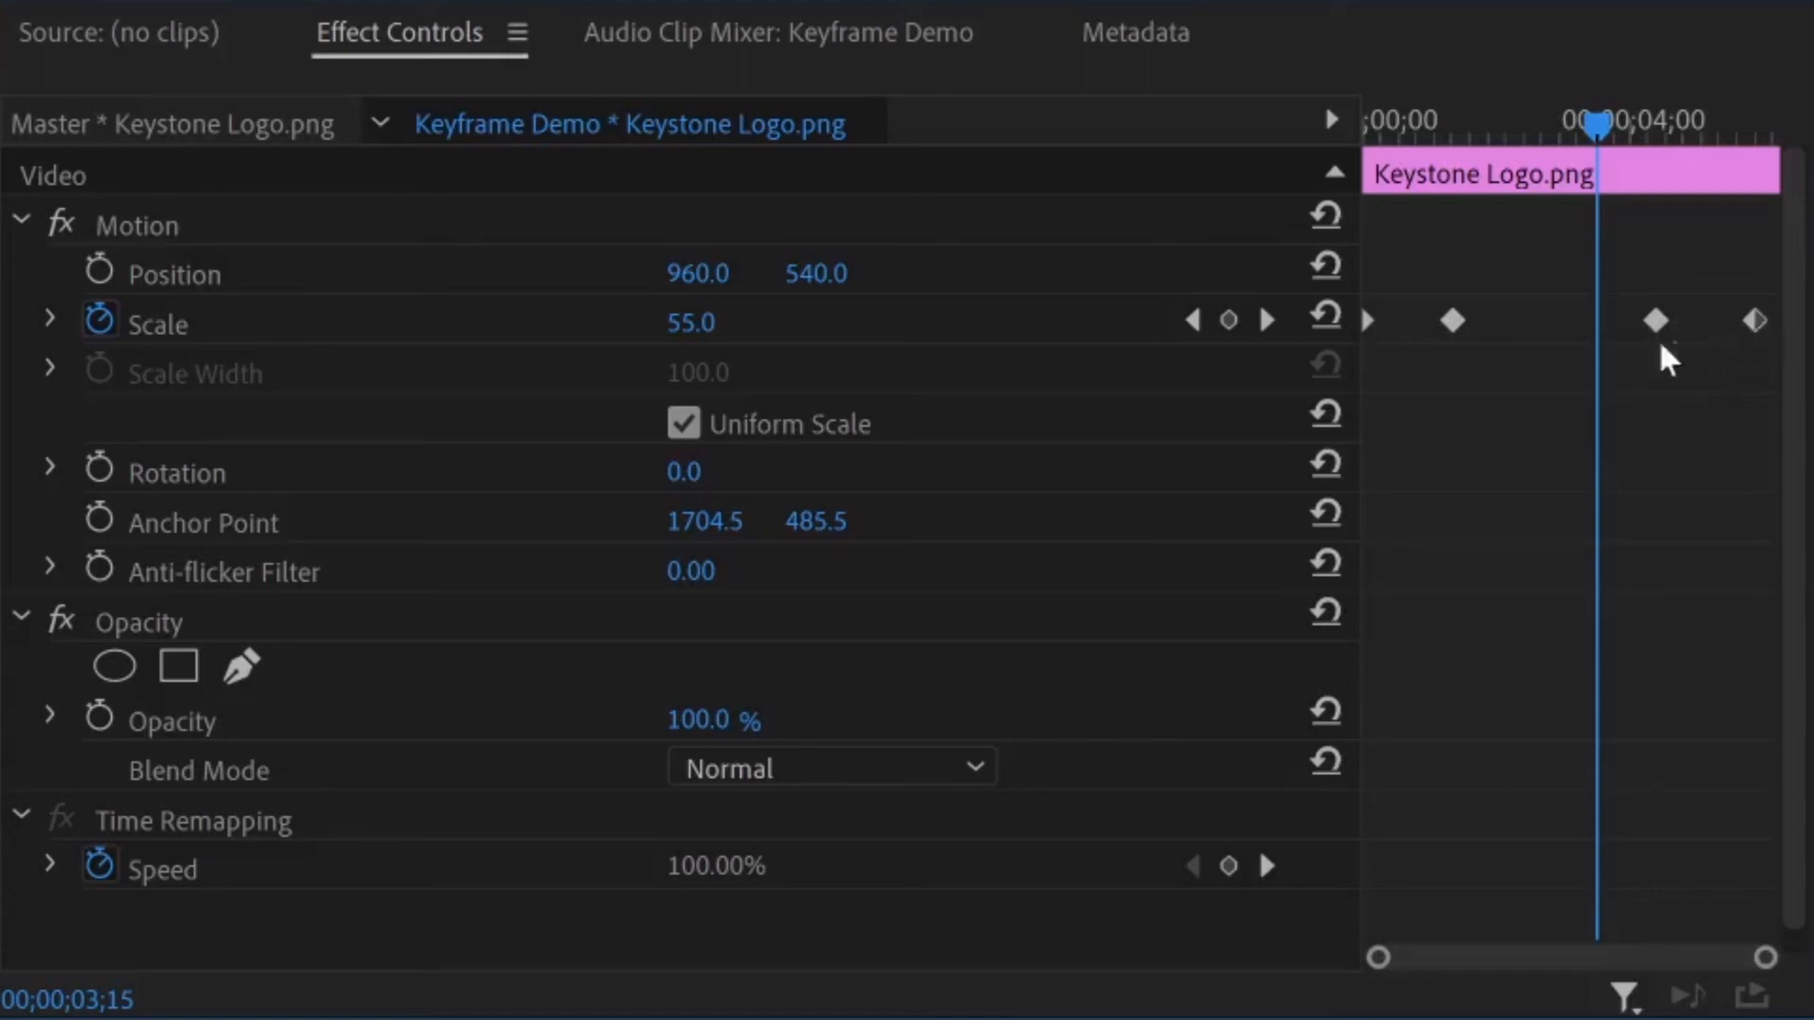
# Apply Ease Out to the first Scale keyframe and Ease In to the second Scale keyframe
pyautogui.rightClick(1368, 317)
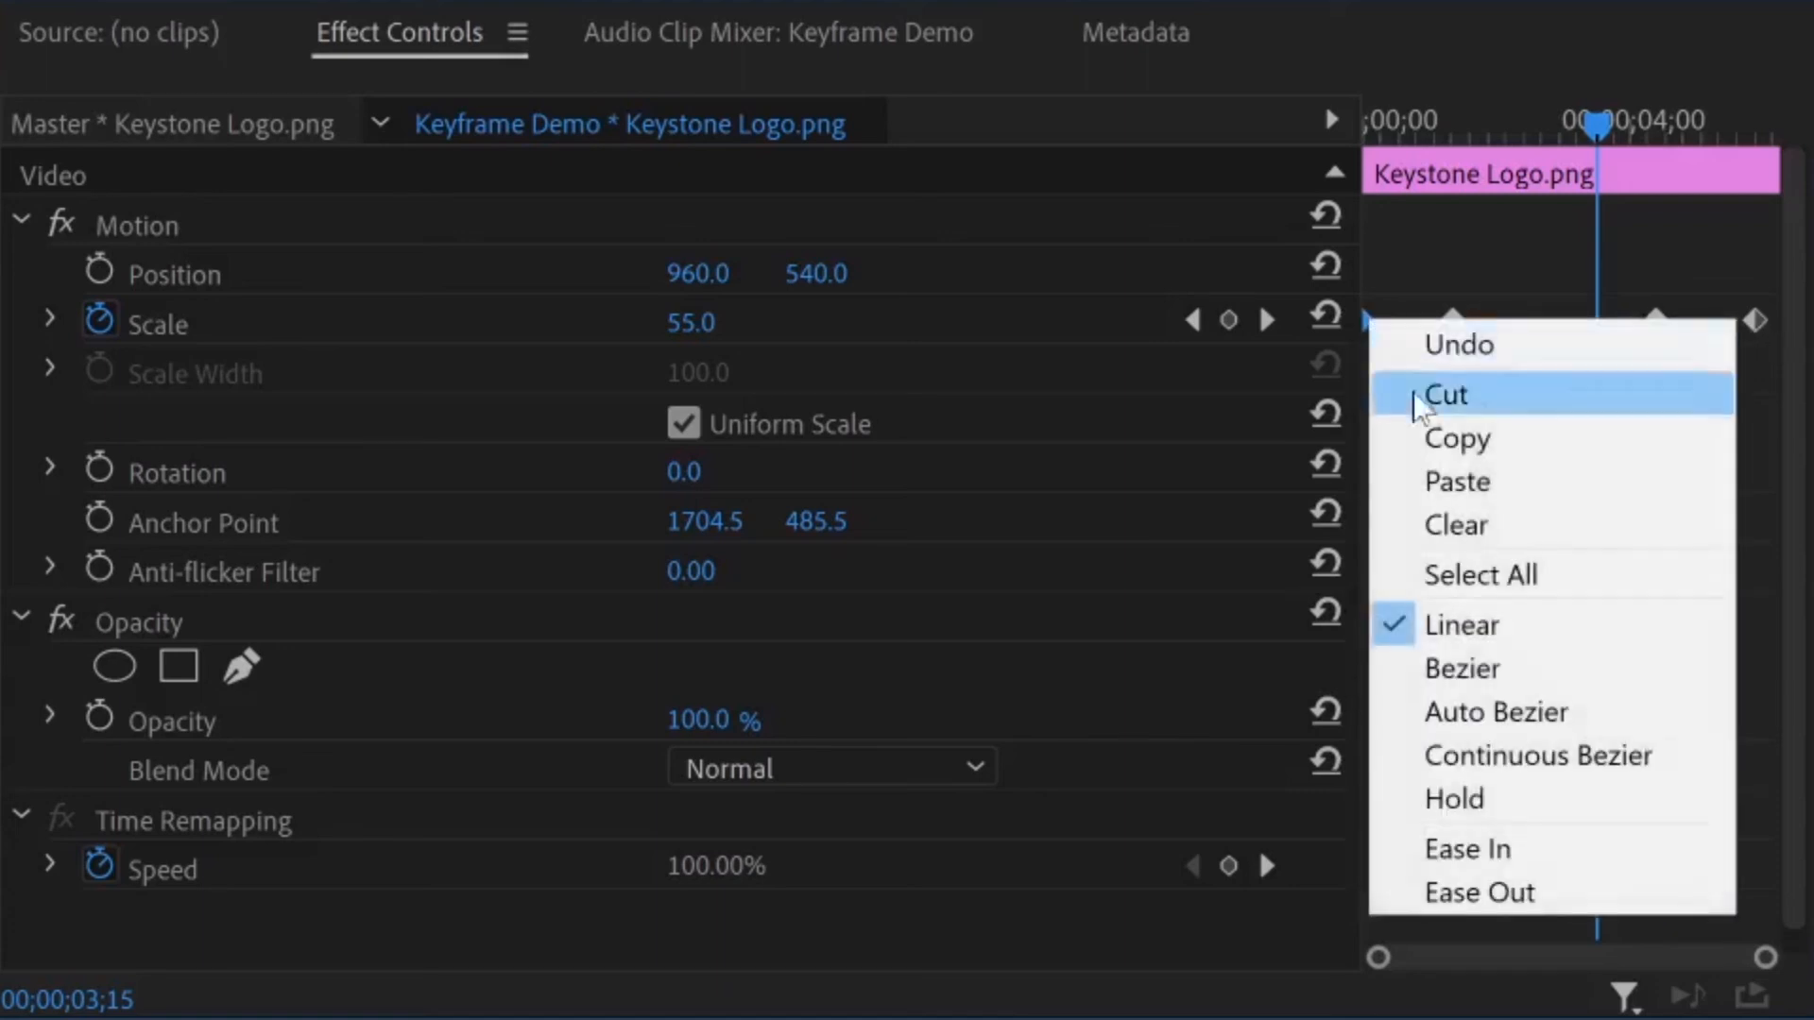
pyautogui.click(1483, 893)
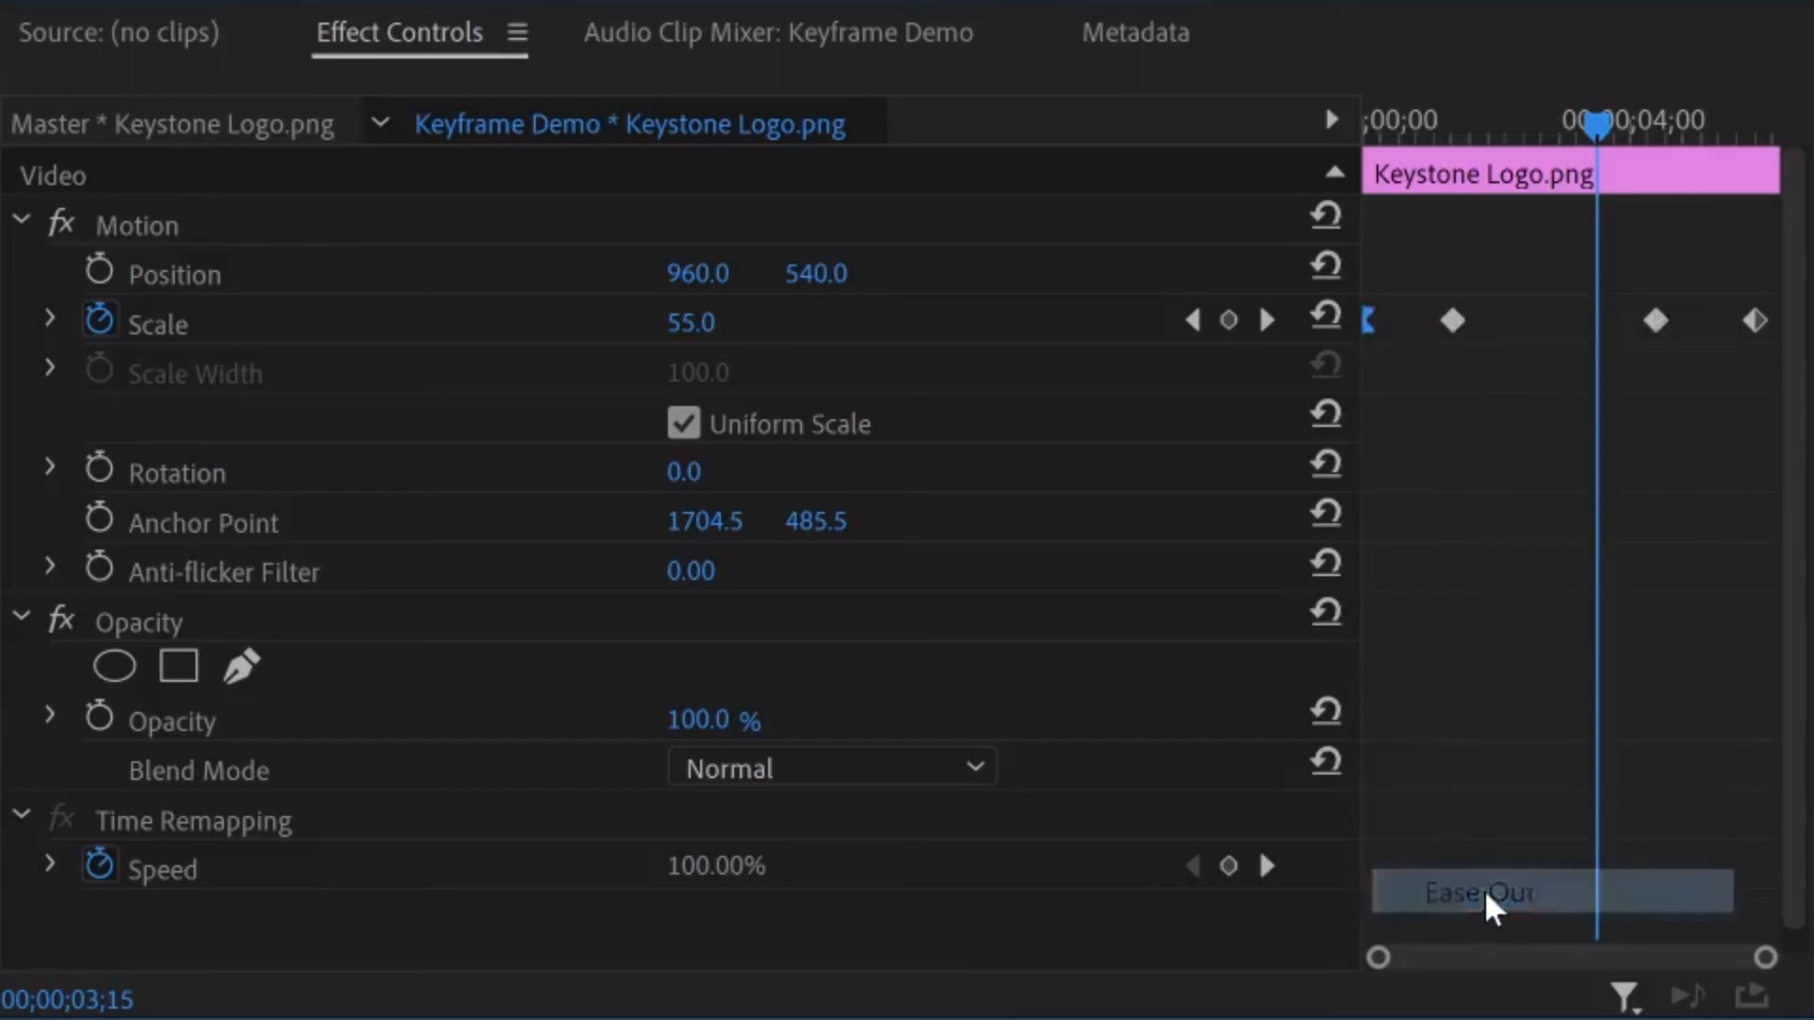
pyautogui.rightClick(1453, 321)
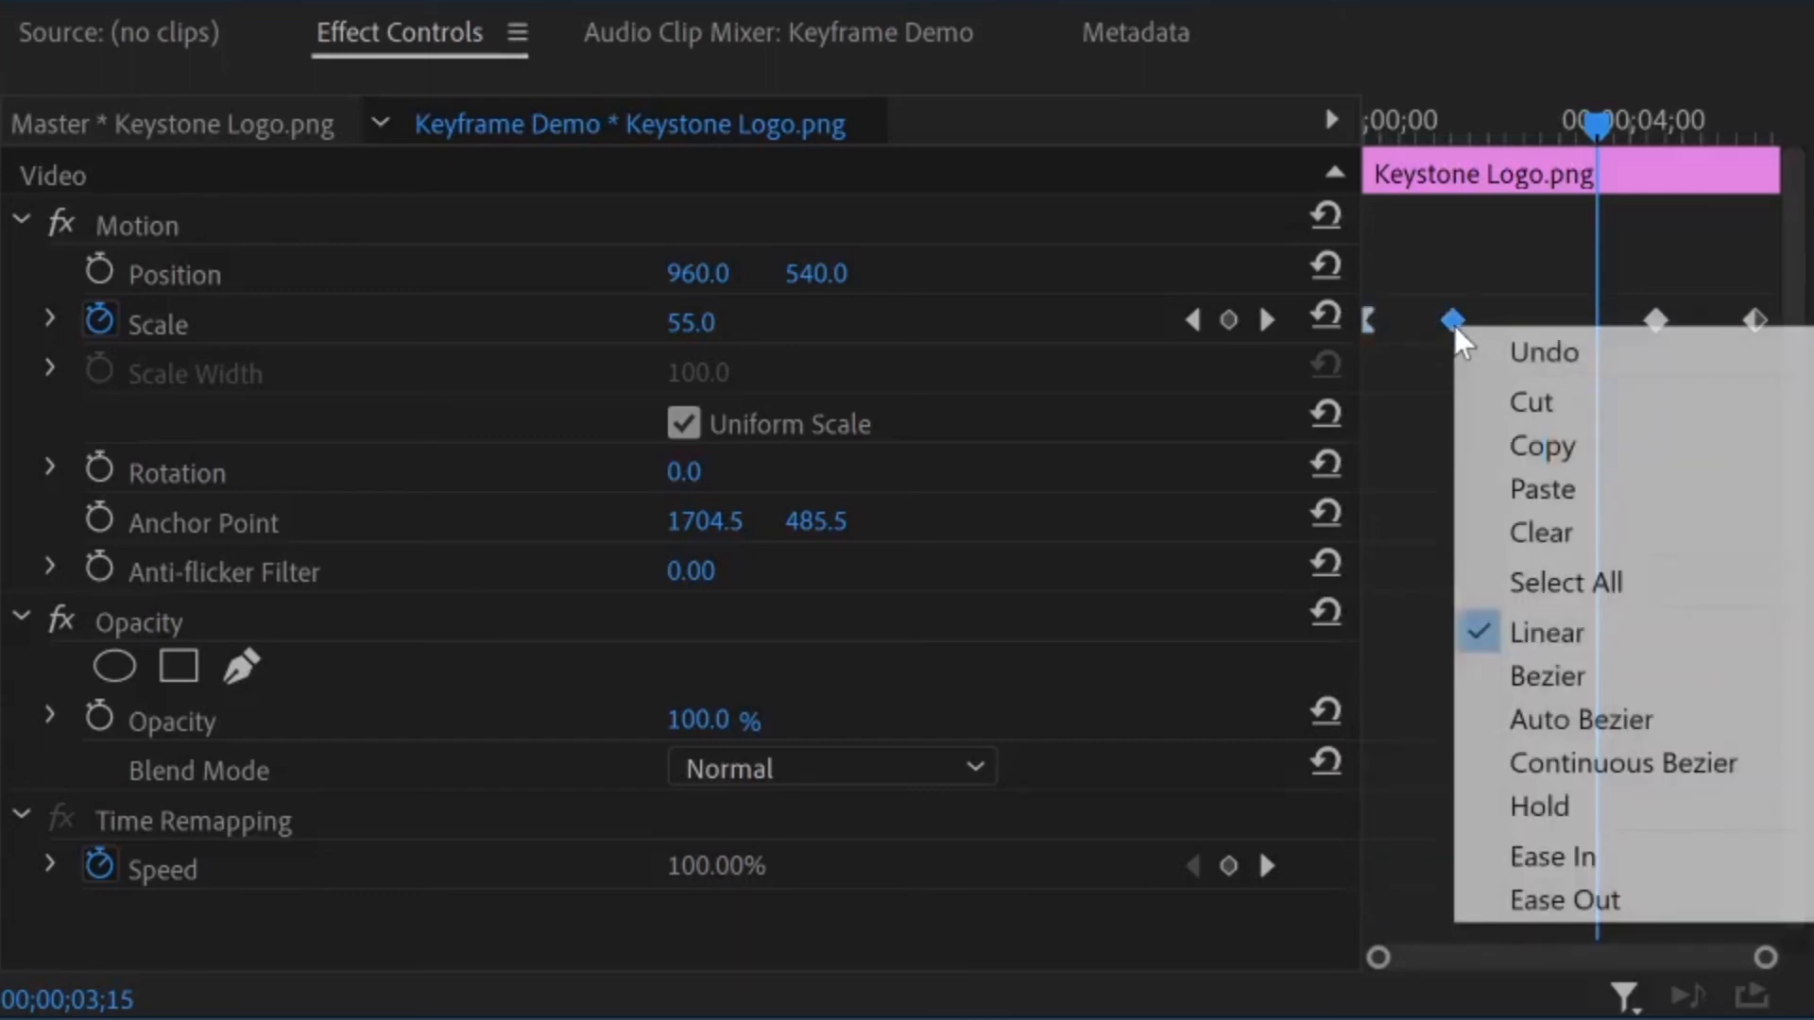
pyautogui.click(1538, 855)
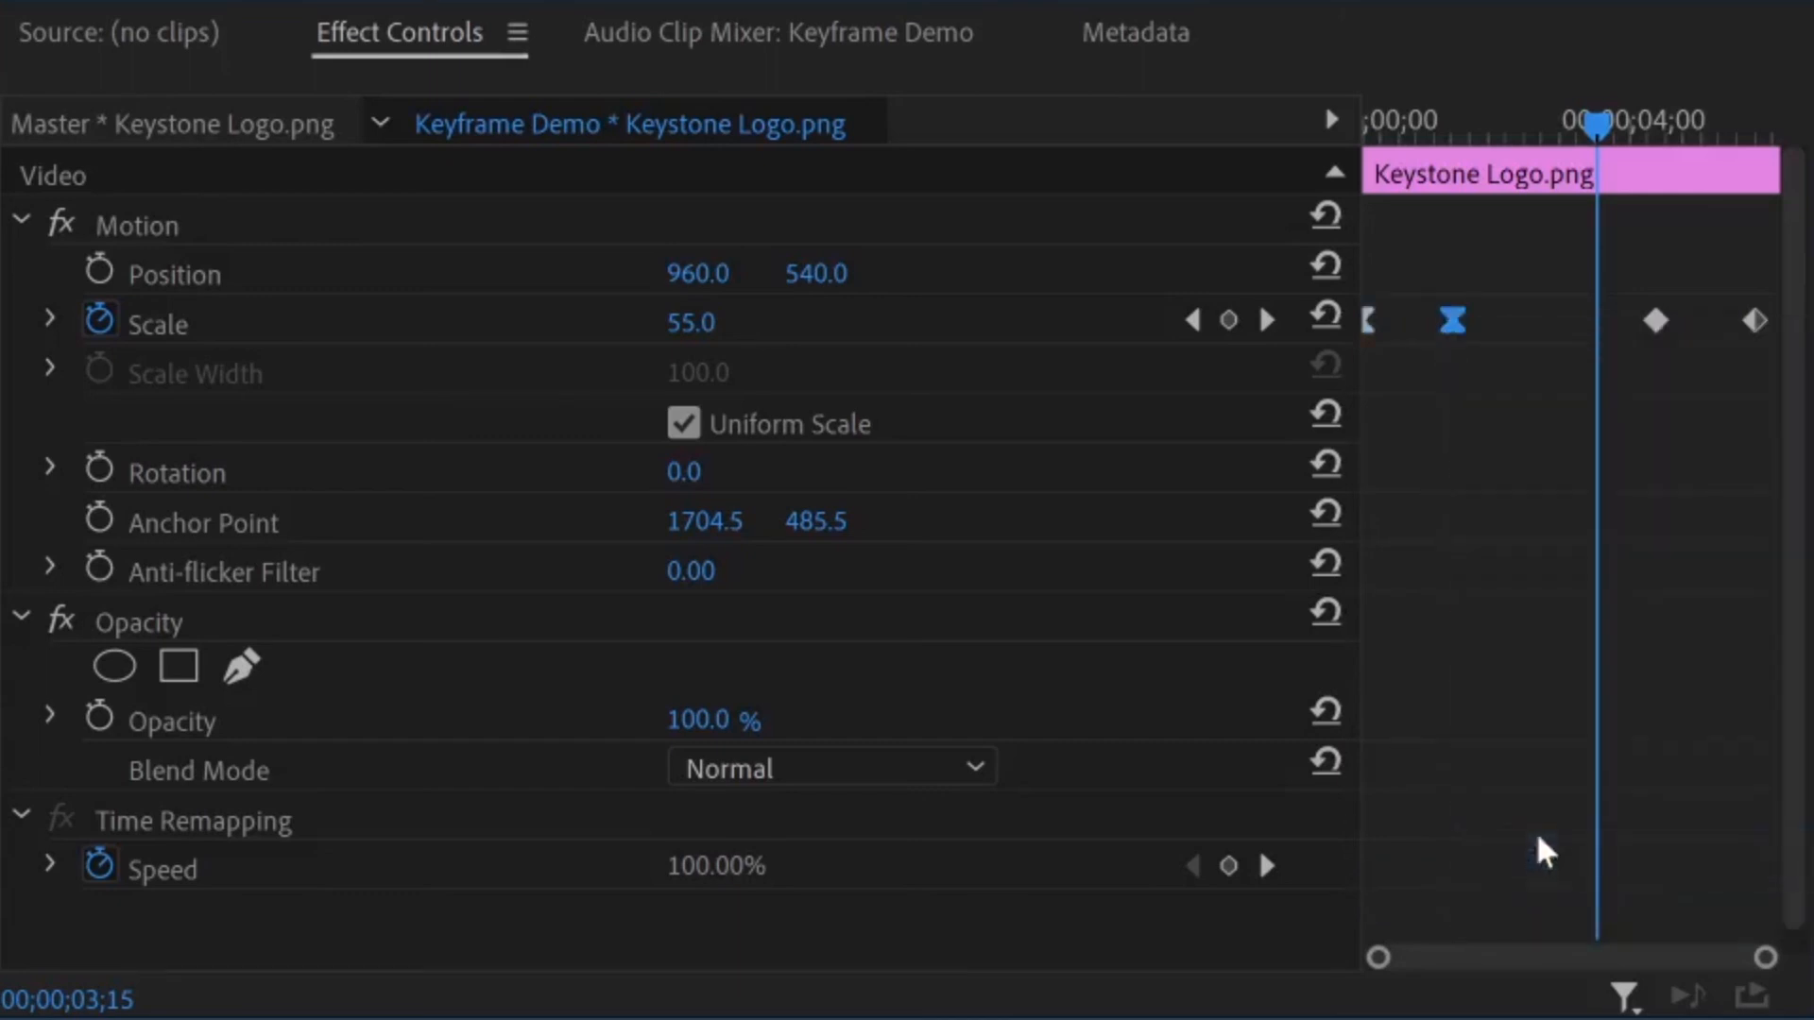
# Apply Ease Out to the third Scale keyframe and Ease In to the last Scale keyframe
pyautogui.click(1660, 321)
pyautogui.rightClick(1656, 321)
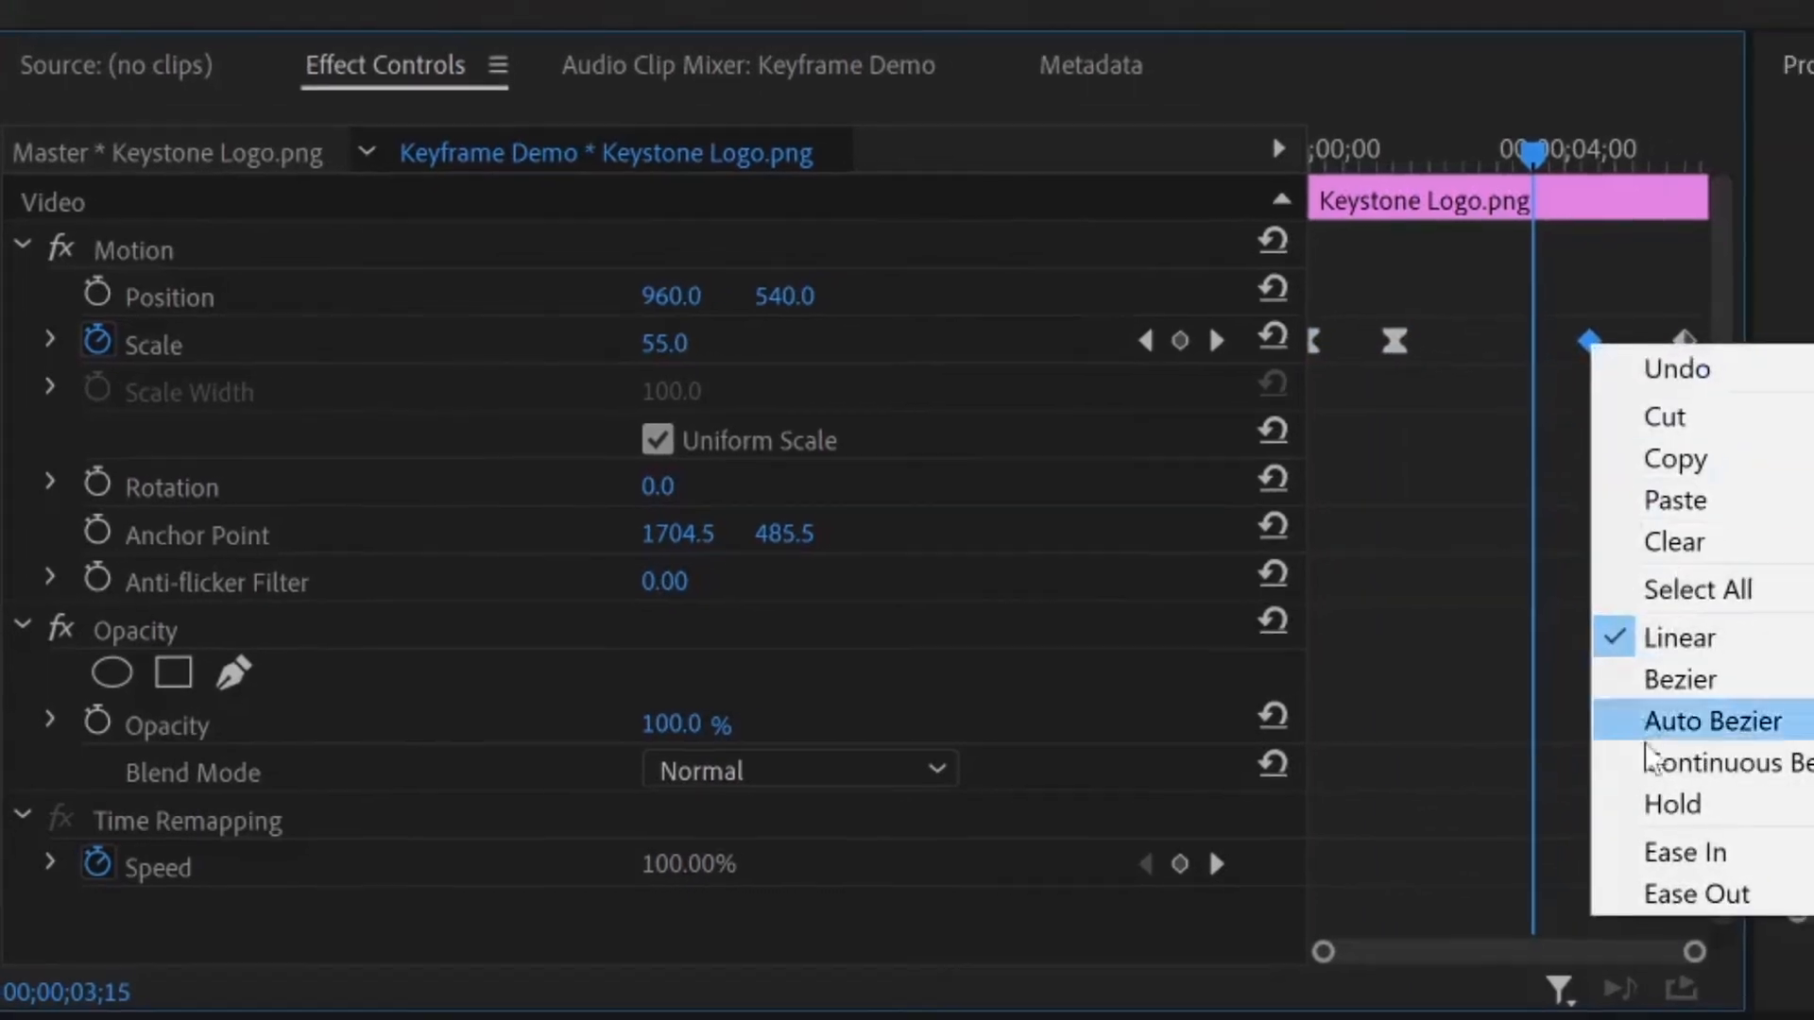
pyautogui.click(1617, 898)
pyautogui.click(1627, 359)
pyautogui.rightClick(1584, 375)
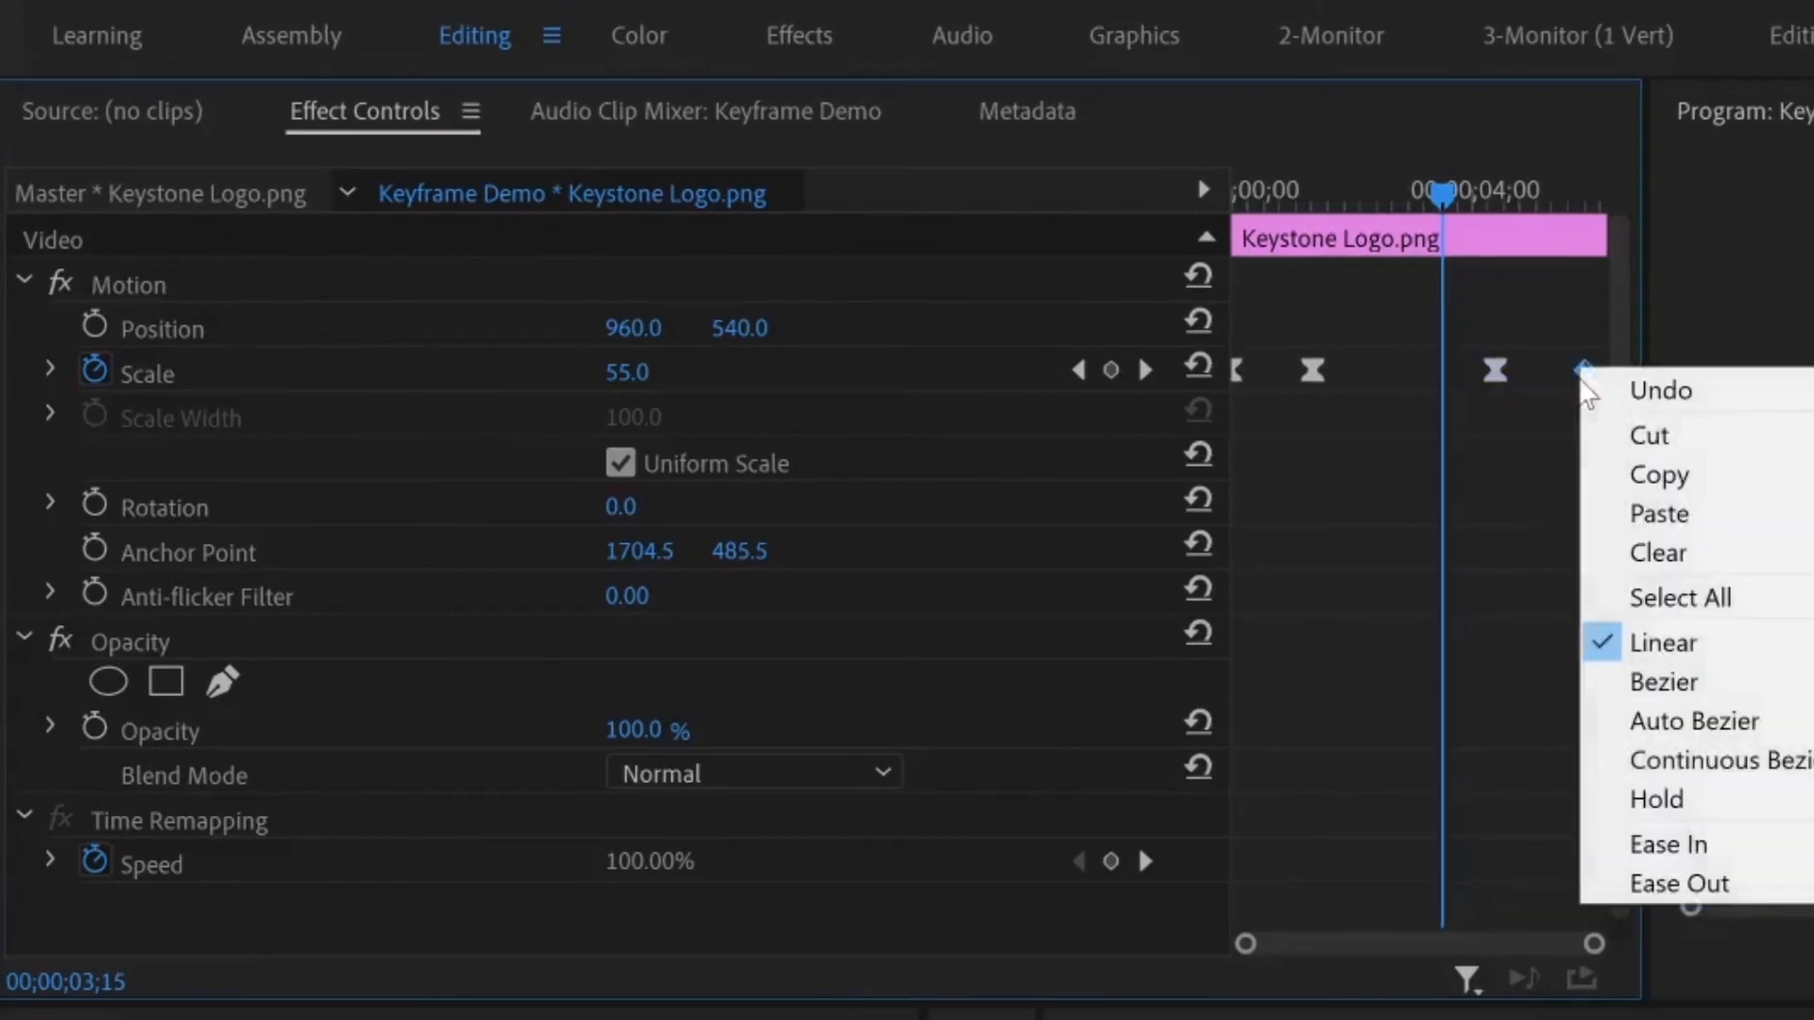
pyautogui.click(1643, 841)
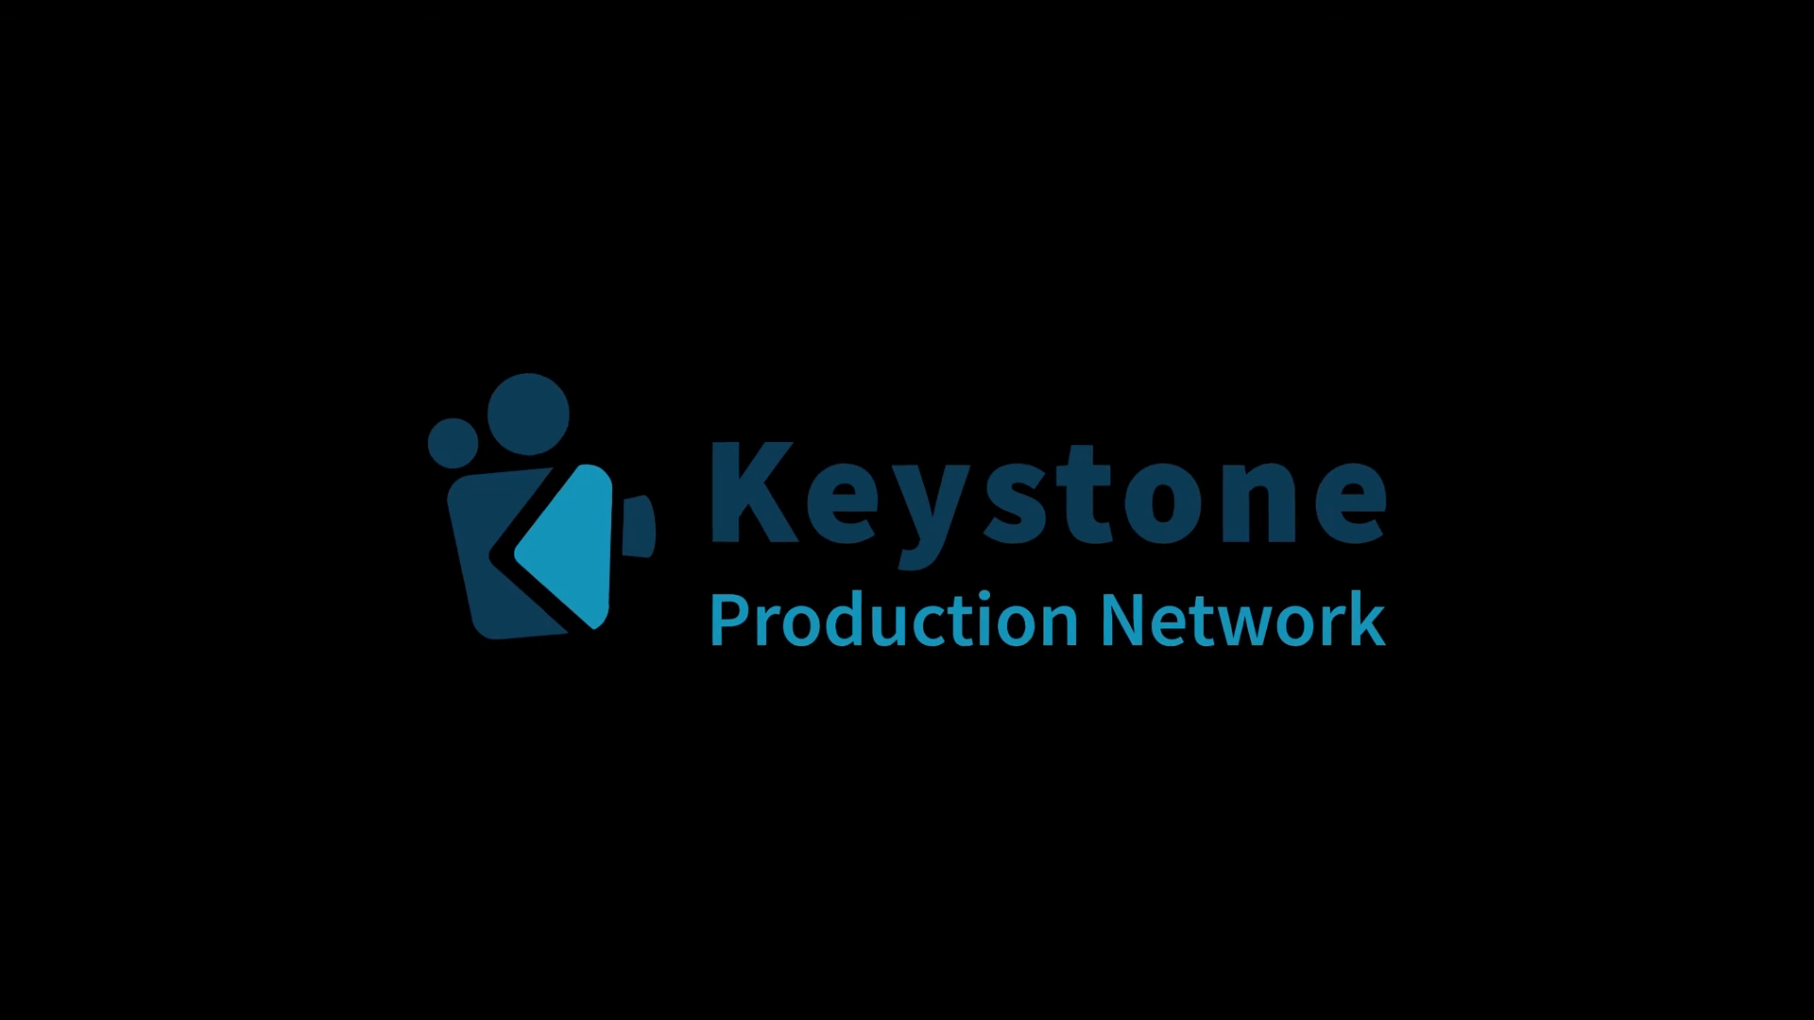